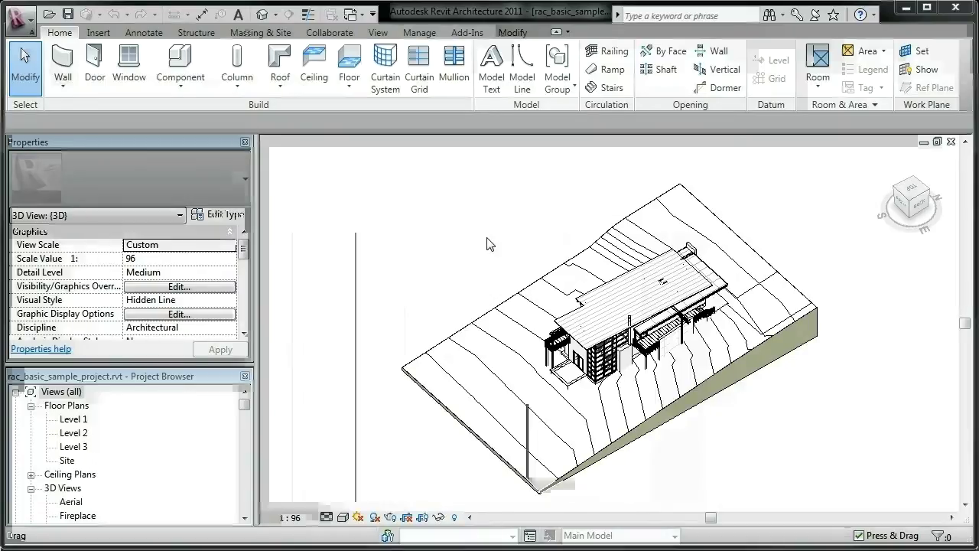
- Open Floor Plans > Site from the Project Browser
double_click(68, 461)
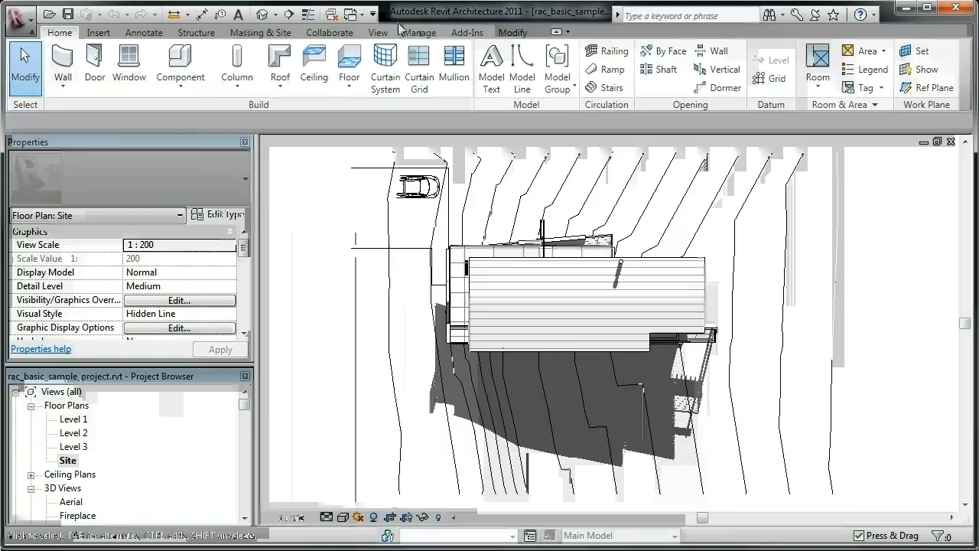
- Place a perspective camera with its eye at the site's lower right, aimed at the house
click(376, 32)
click(211, 89)
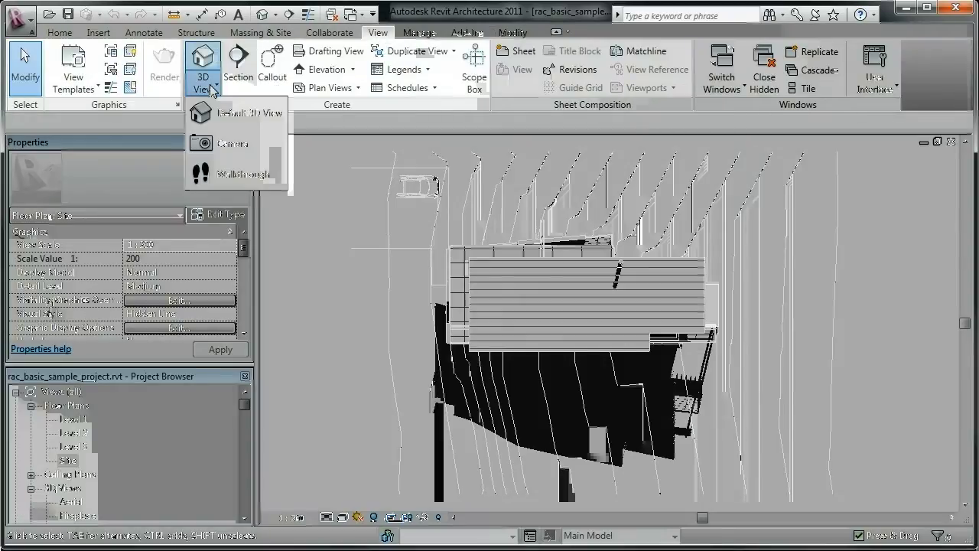
click(241, 146)
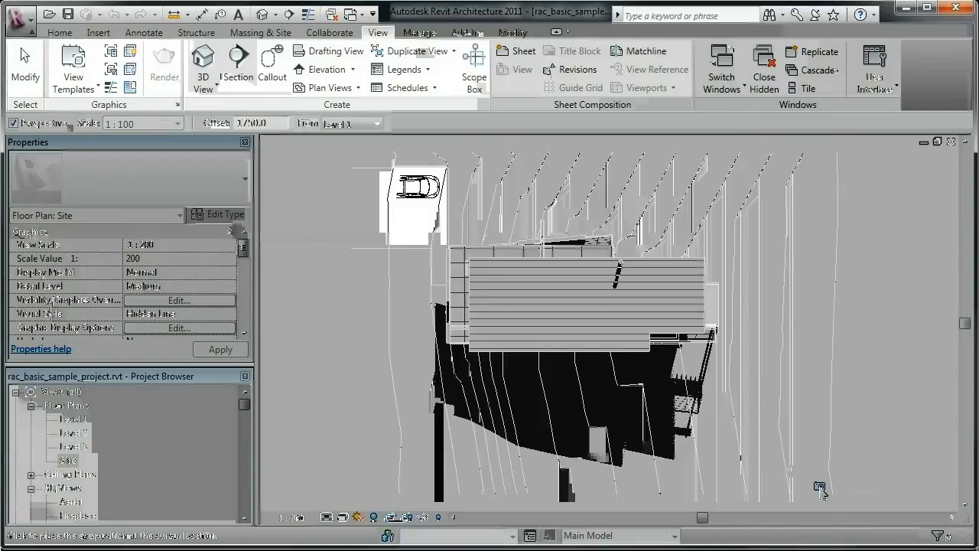
click(844, 490)
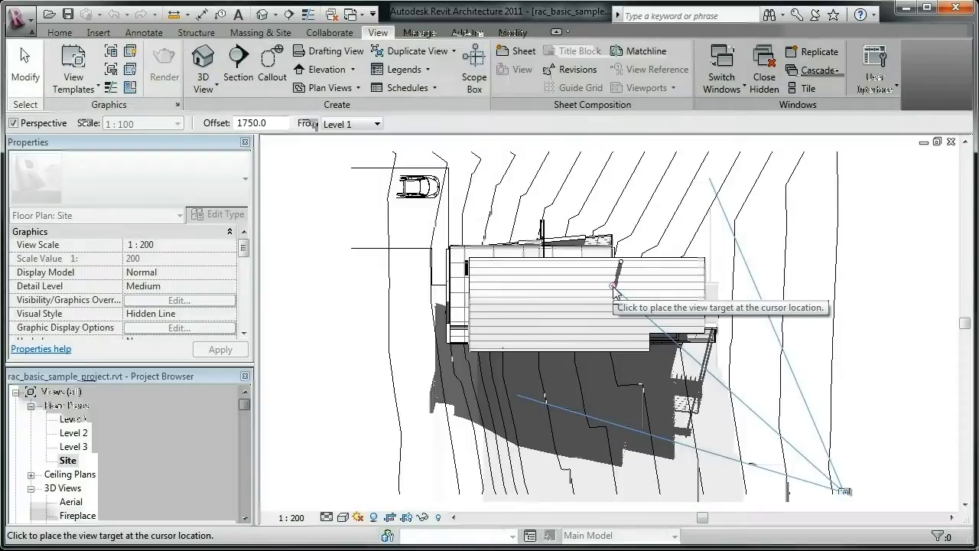
click(612, 287)
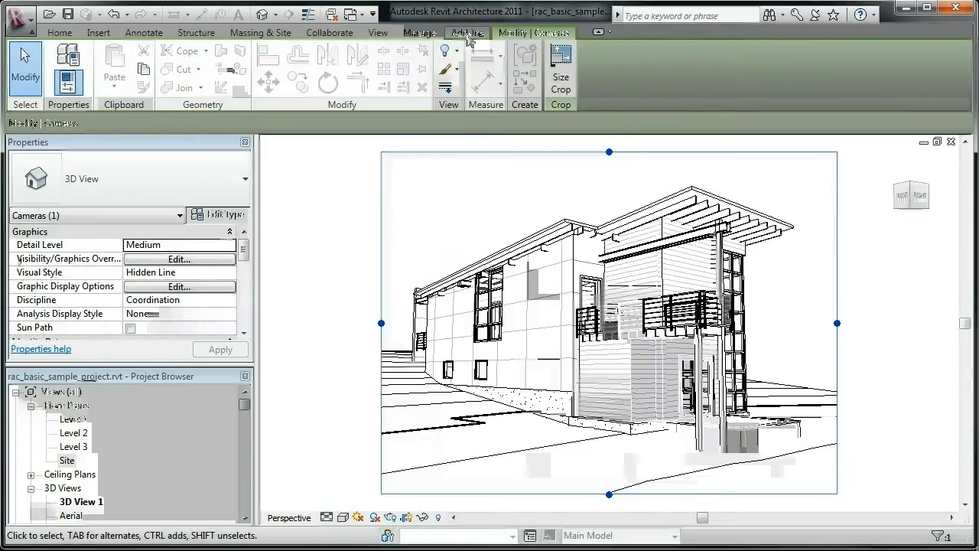
- From the Site plan, choose 3D View 1 as the Indigo render camera view
double_click(68, 460)
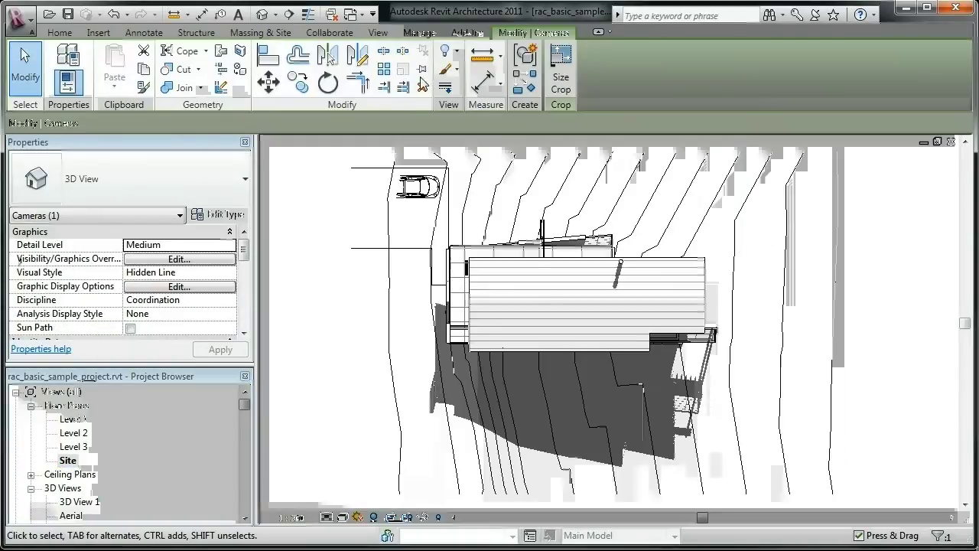
click(468, 32)
click(234, 65)
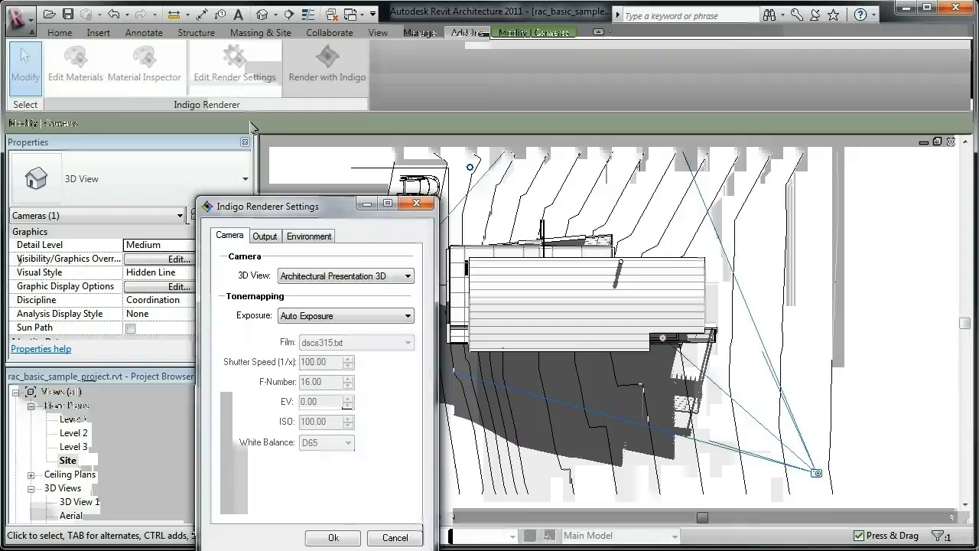
click(338, 277)
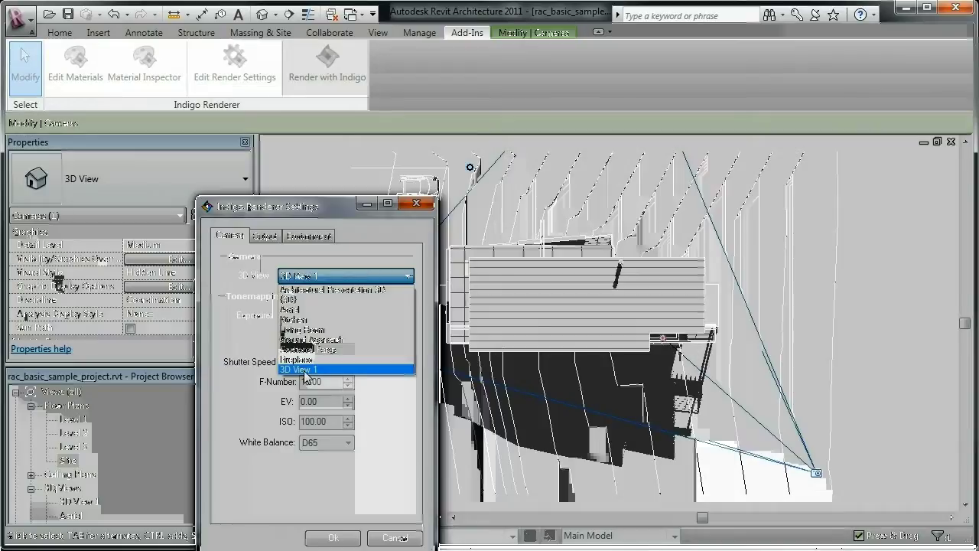
click(298, 369)
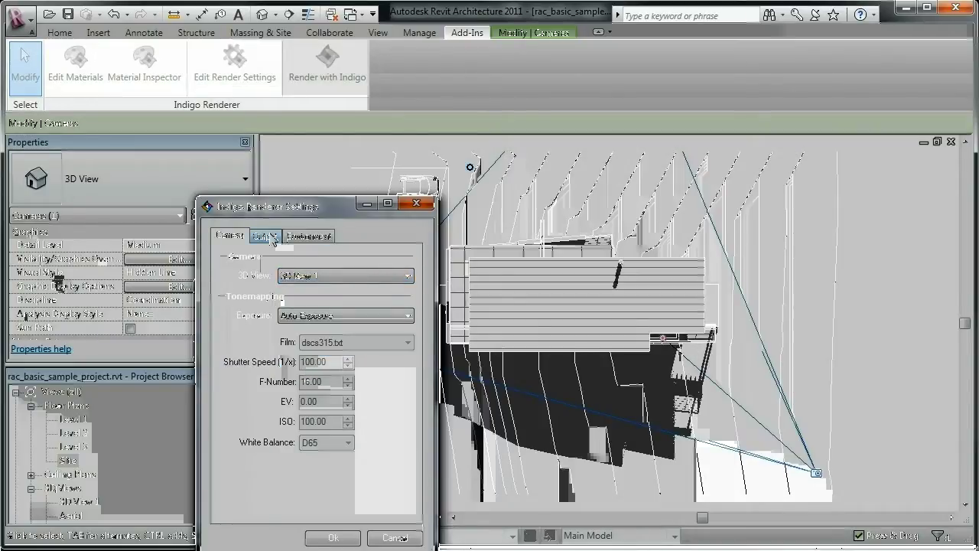
- Set the Indigo output to screen resolution 800 by 600 and apply the settings
click(265, 236)
click(292, 273)
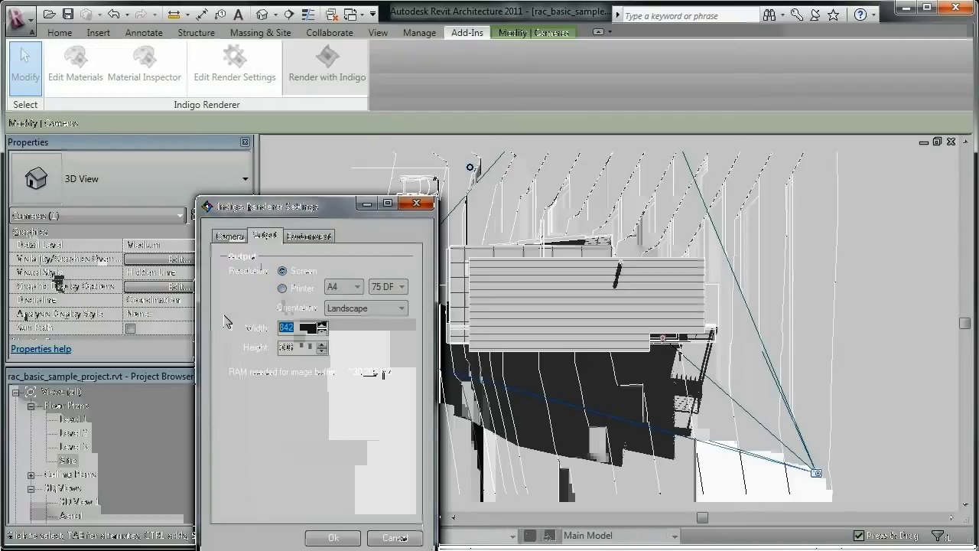
text(800)
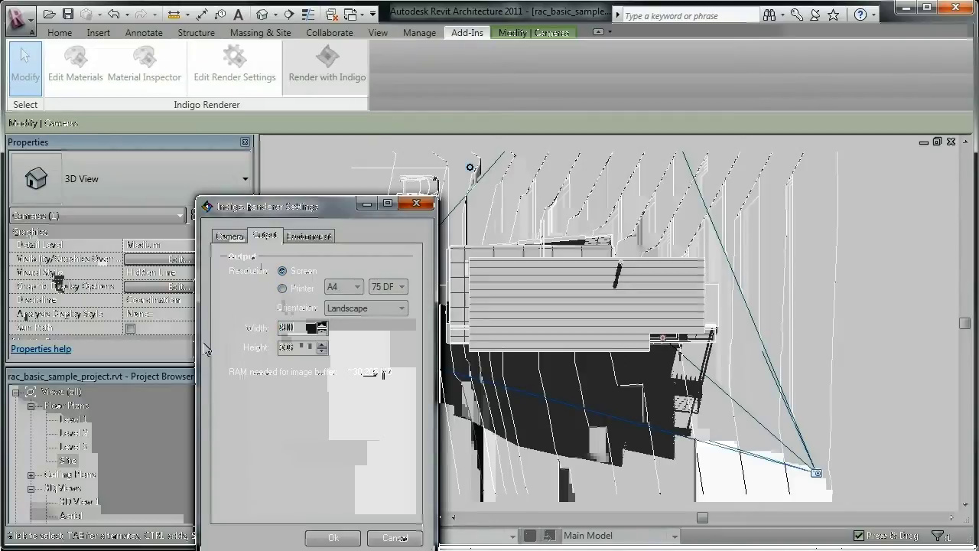
double_click(295, 347)
text(6)
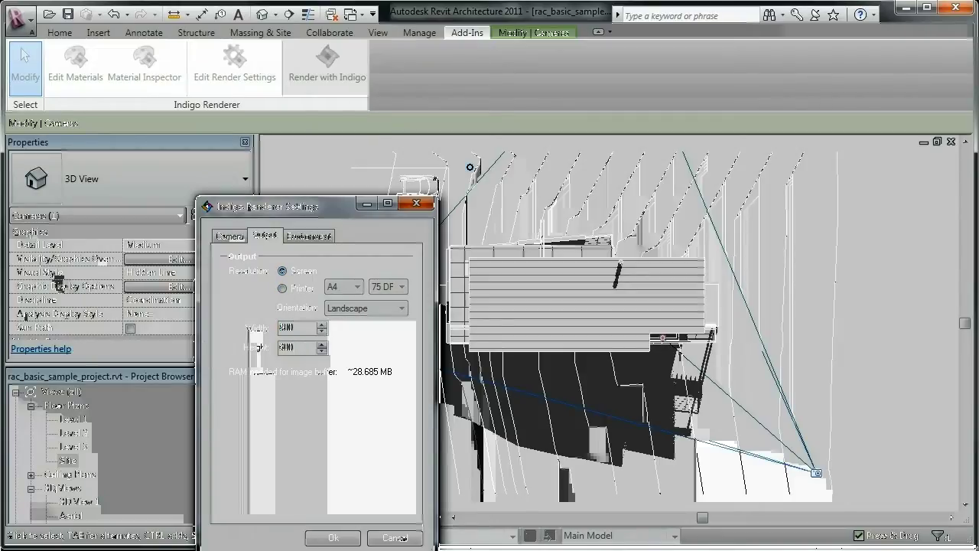
click(346, 537)
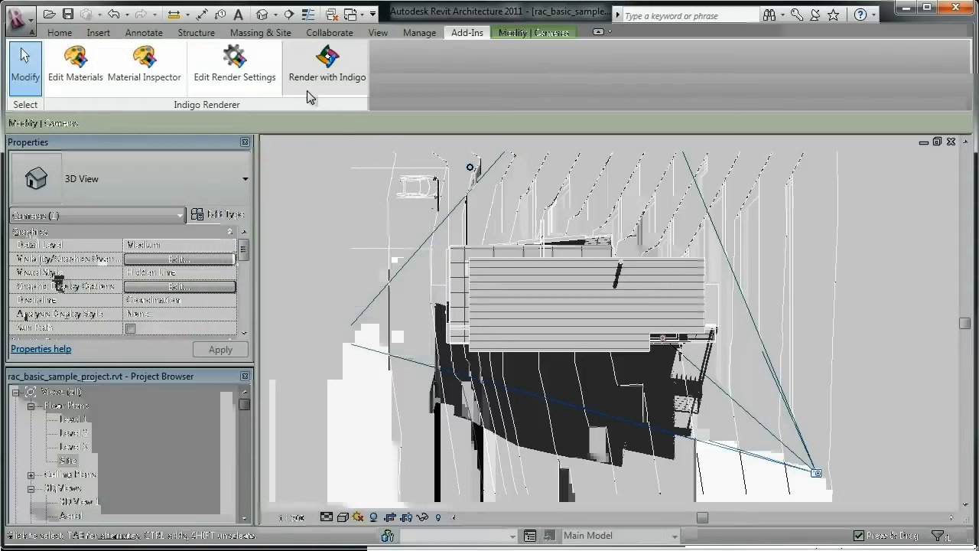
- Render 3D View 1 with Indigo, switch tone mapping to Camera, and lower EV adjust
click(329, 59)
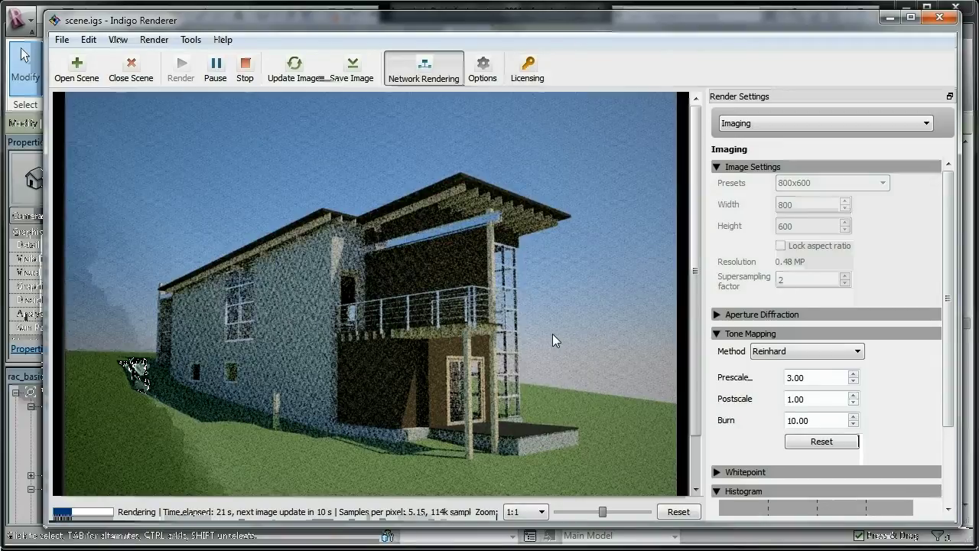
click(804, 352)
click(774, 385)
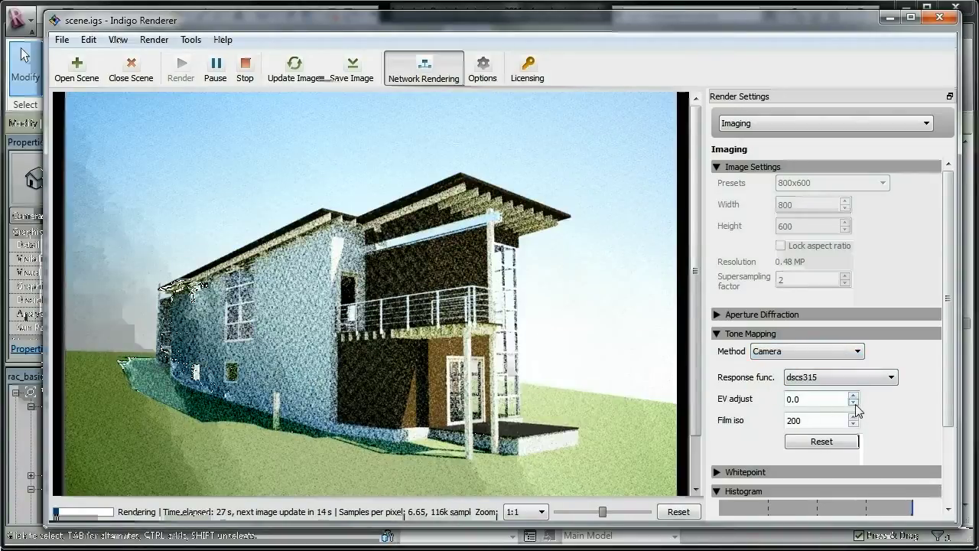
click(853, 403)
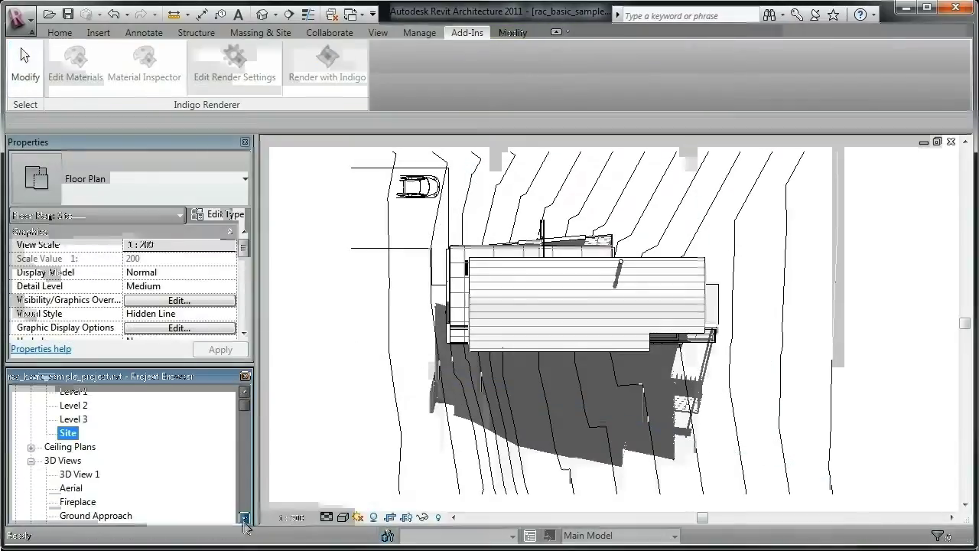
- Select the front wall in the {3D} view and list its Siding material in the Material Inspector
click(244, 518)
double_click(69, 501)
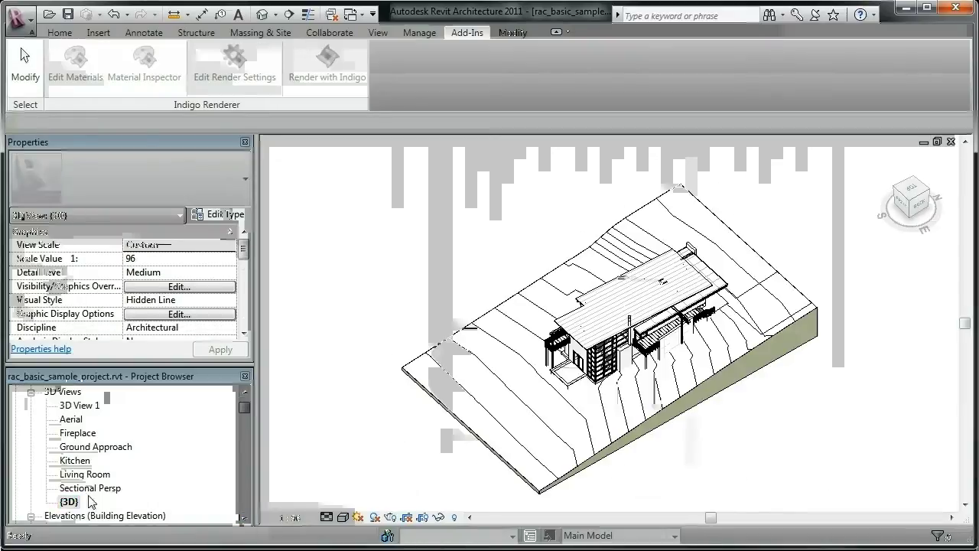
scroll(556, 377, up, 4)
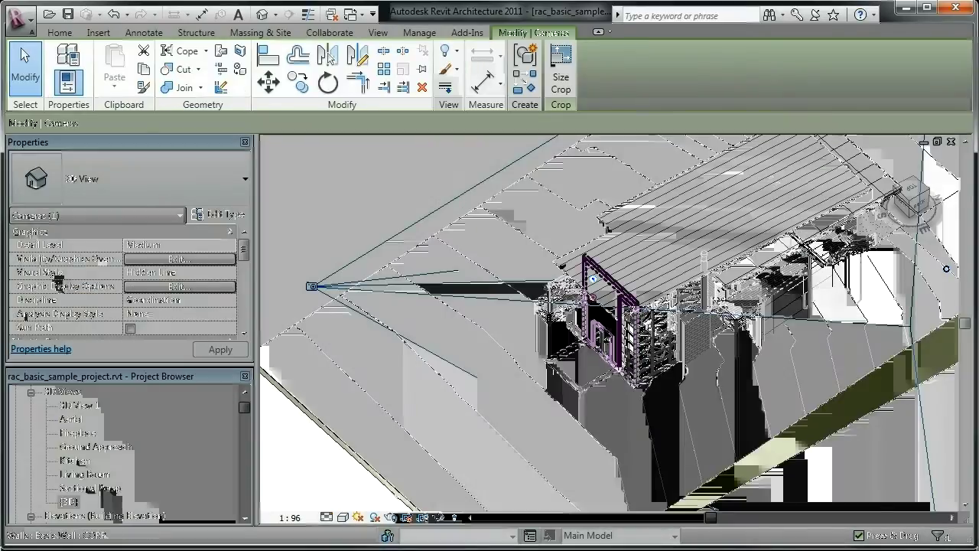
click(605, 333)
click(475, 32)
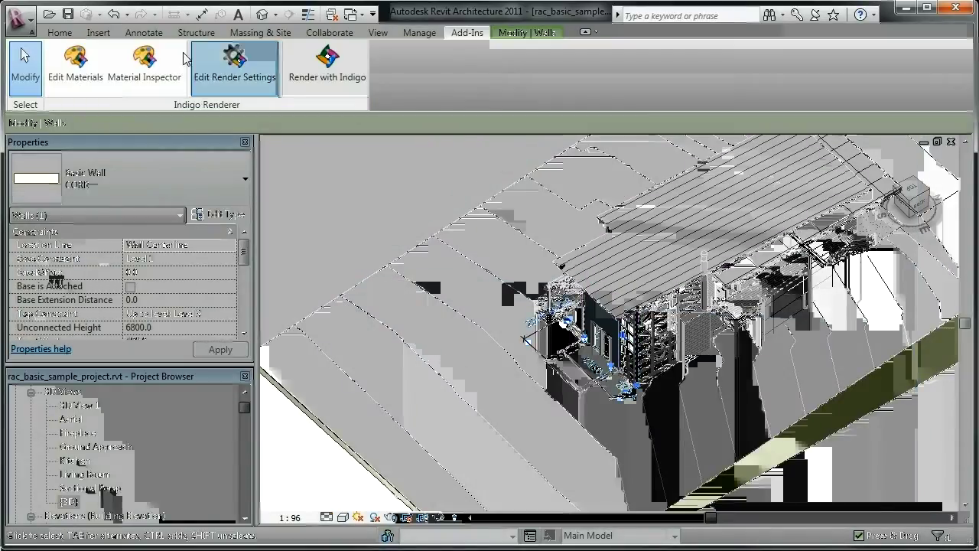
click(77, 82)
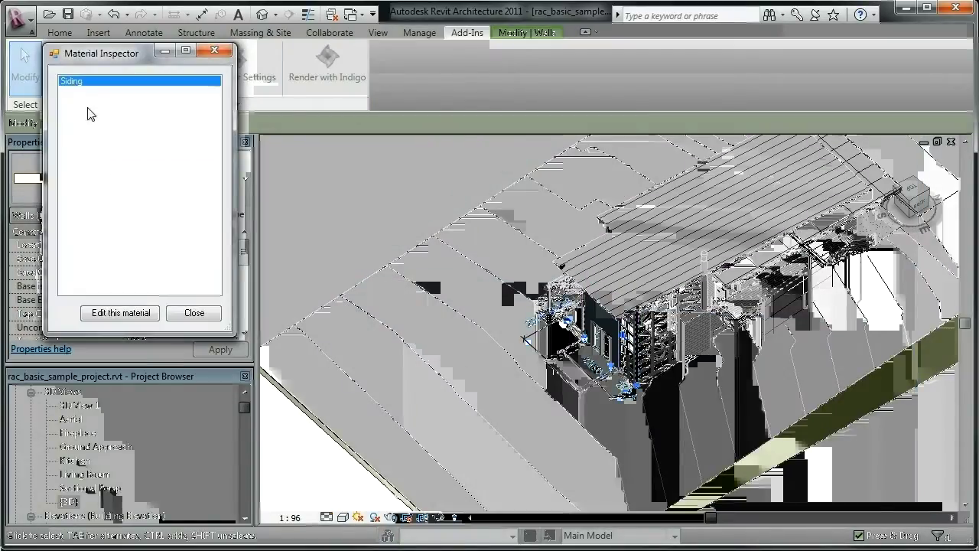
- Give Siding the Diffuse.jpg image map and Bump.jpg bump map
click(120, 313)
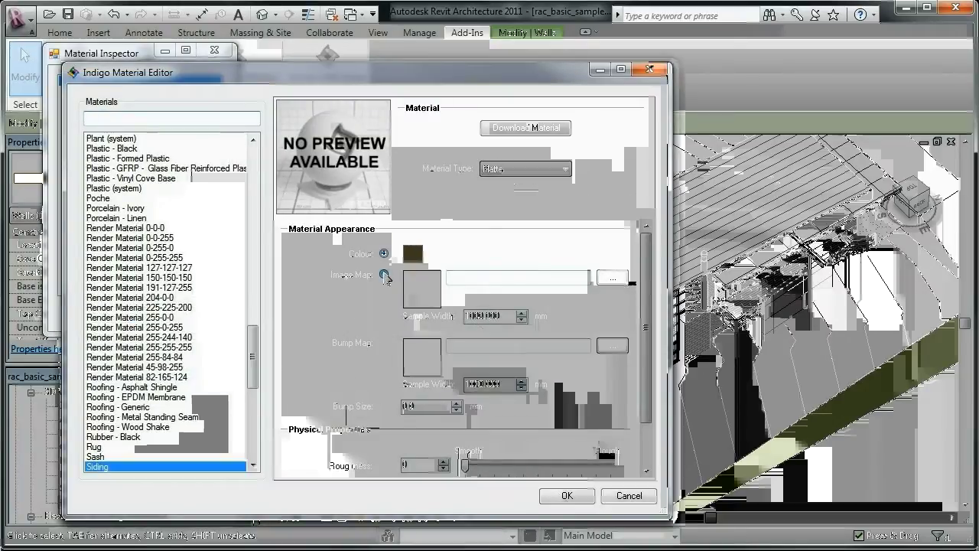
click(613, 277)
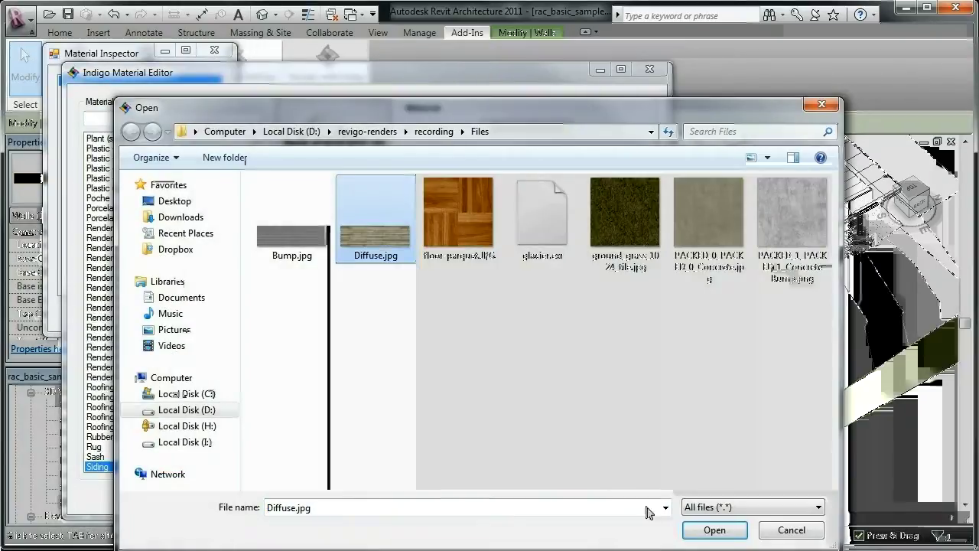
click(715, 529)
click(603, 344)
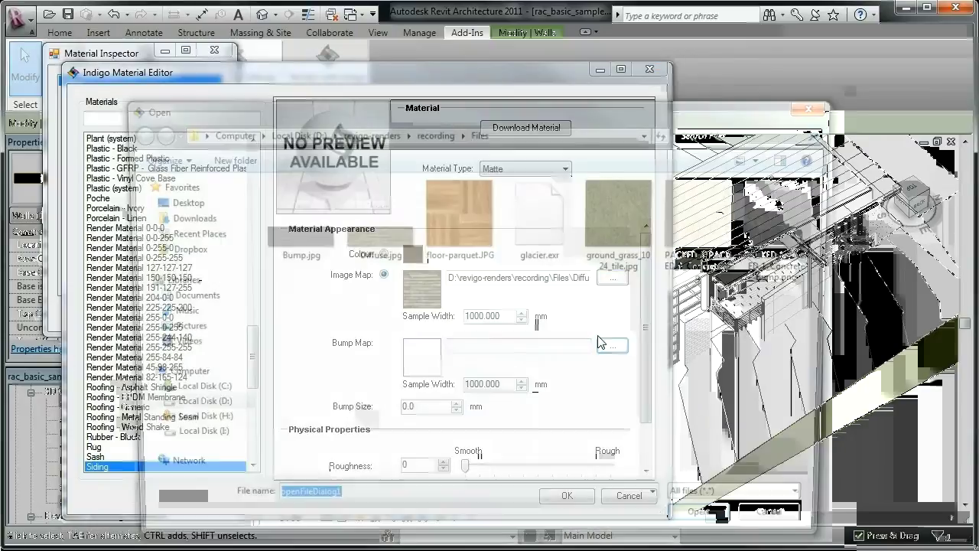
click(281, 226)
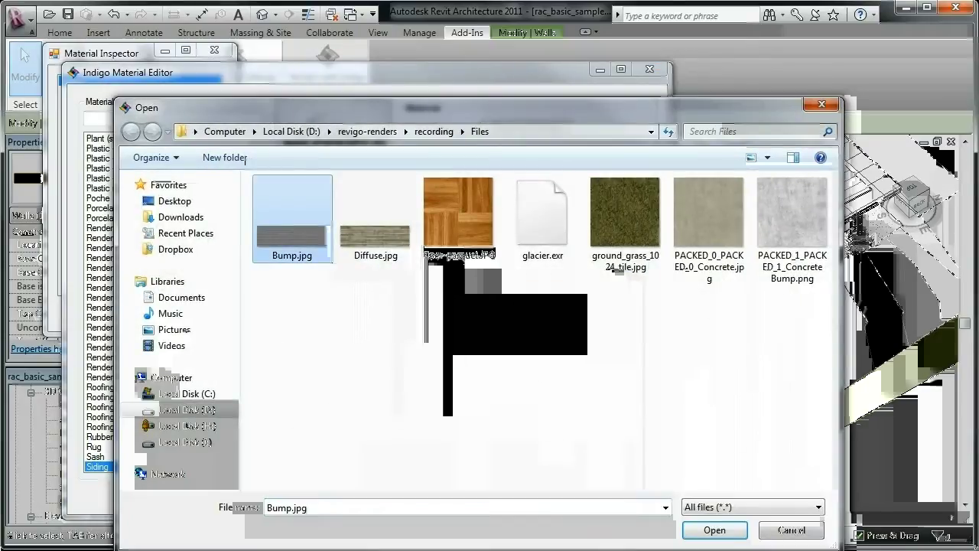
click(714, 530)
- Set the Siding bump size to 9 and the map sample widths to 5000
drag(443, 411, 360, 406)
text(9)
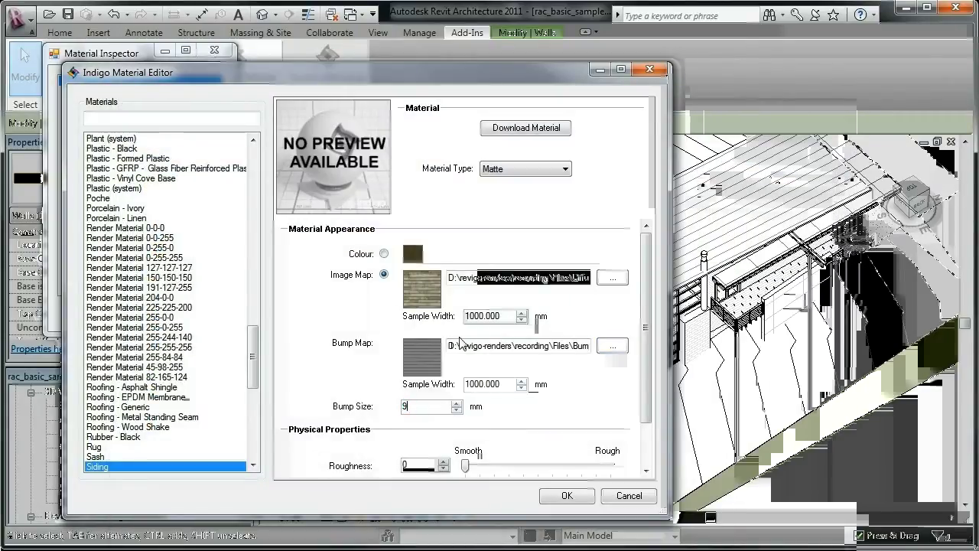
drag(509, 316, 465, 316)
text(5000)
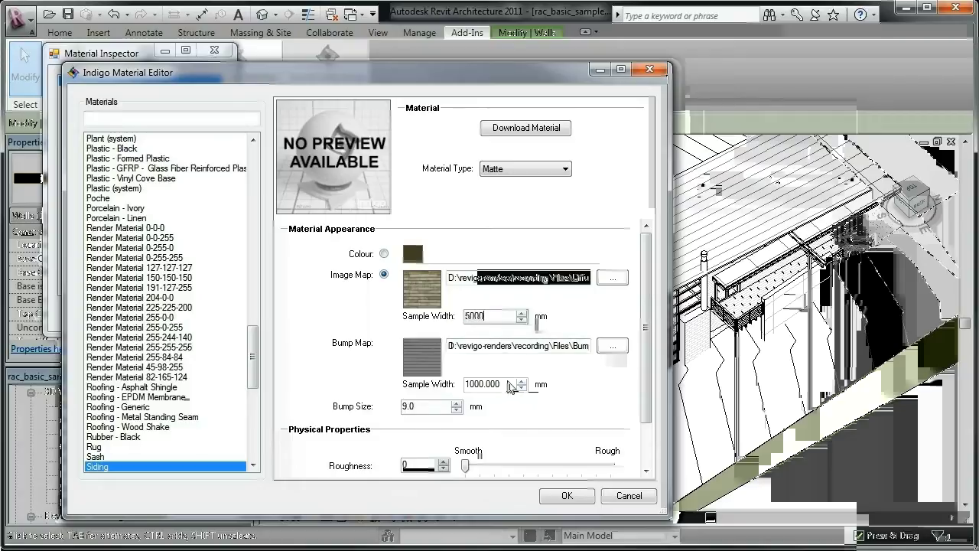
drag(509, 385, 465, 384)
text(5)
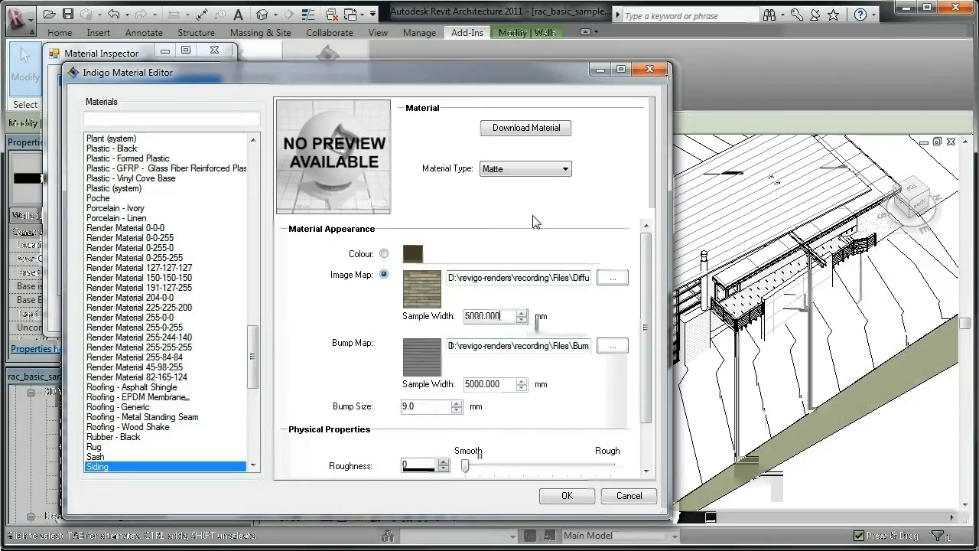
- Make Siding a Glossy material with lower reflectivity and higher smoothness
click(541, 170)
click(511, 193)
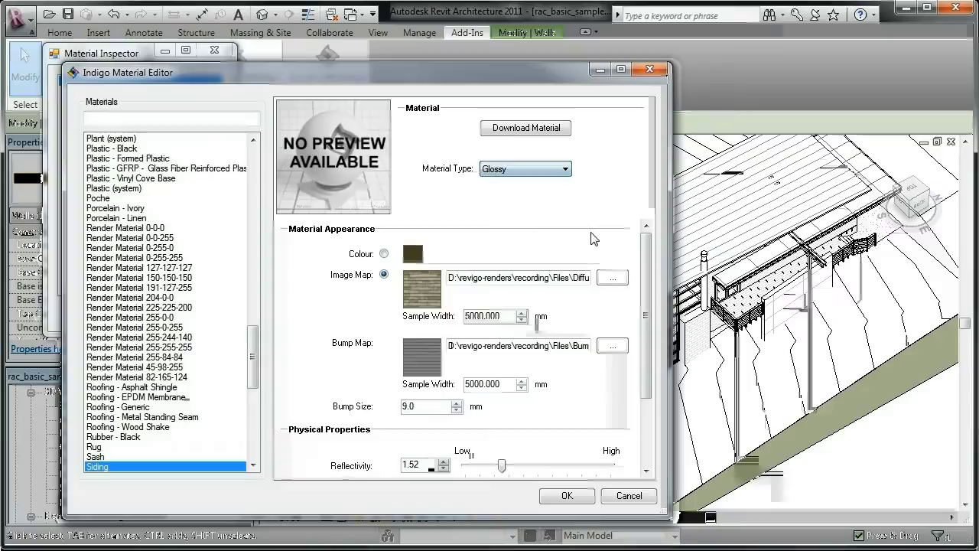
drag(648, 253, 649, 314)
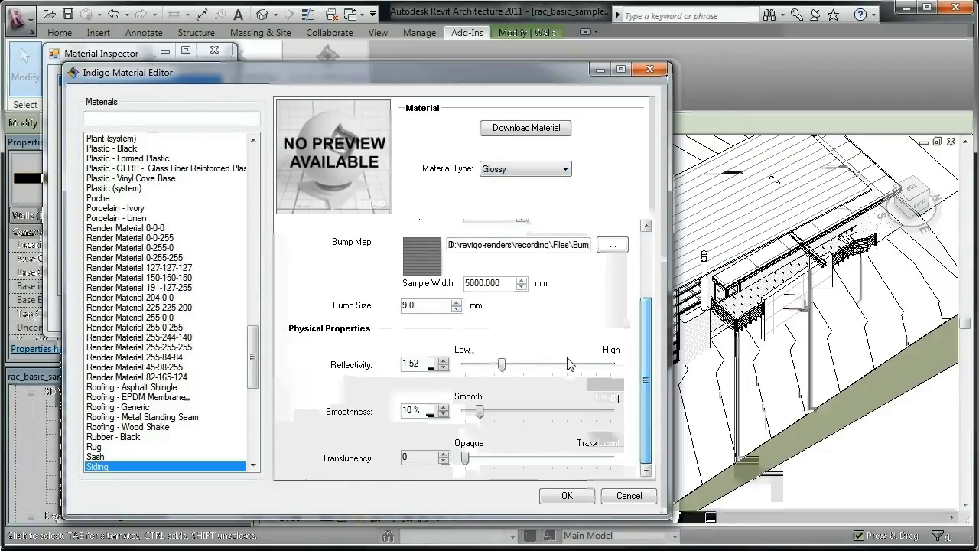
drag(502, 366, 480, 369)
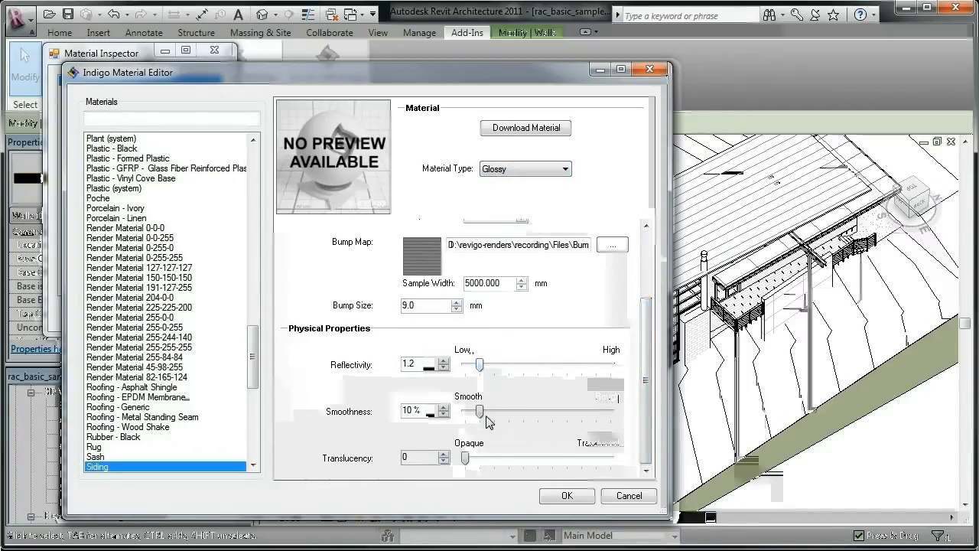
drag(480, 413, 551, 419)
- Give Site - Grass the ground_grass_1024_tile.jpg image map at 4000 sample width
click(165, 119)
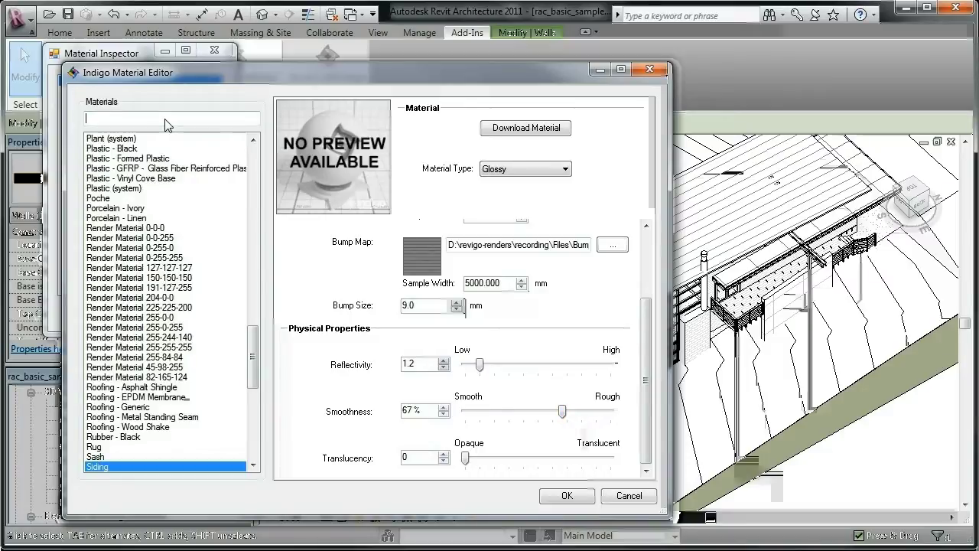
text(site)
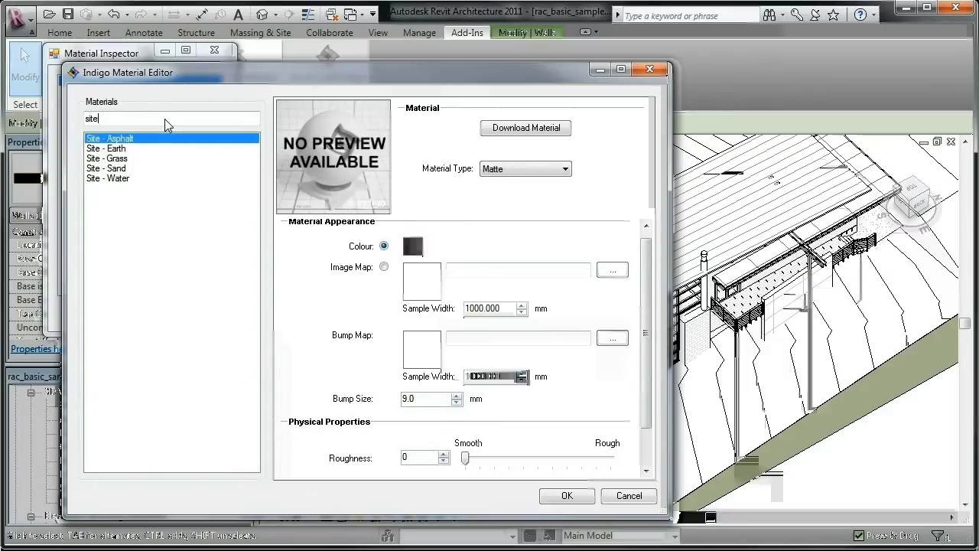
click(119, 159)
click(384, 267)
click(613, 270)
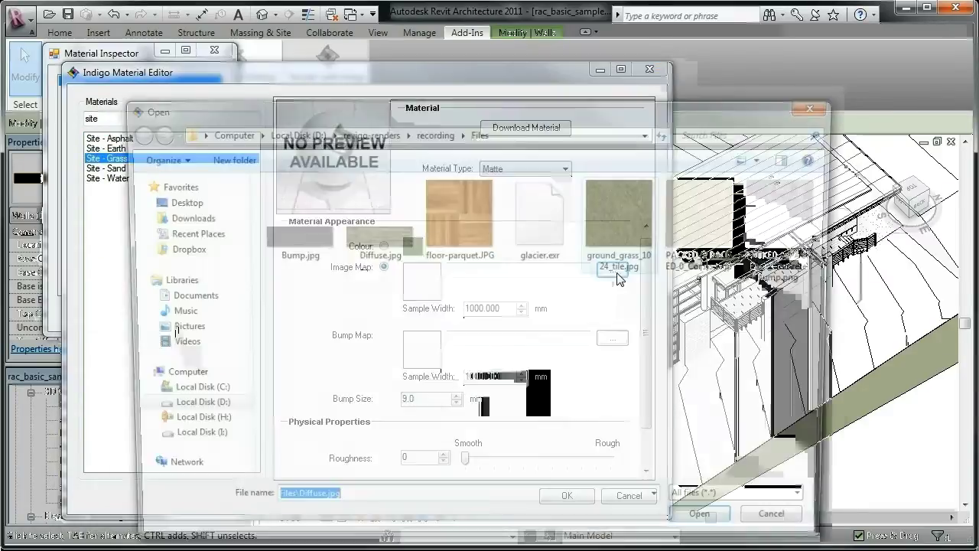
click(608, 209)
click(712, 536)
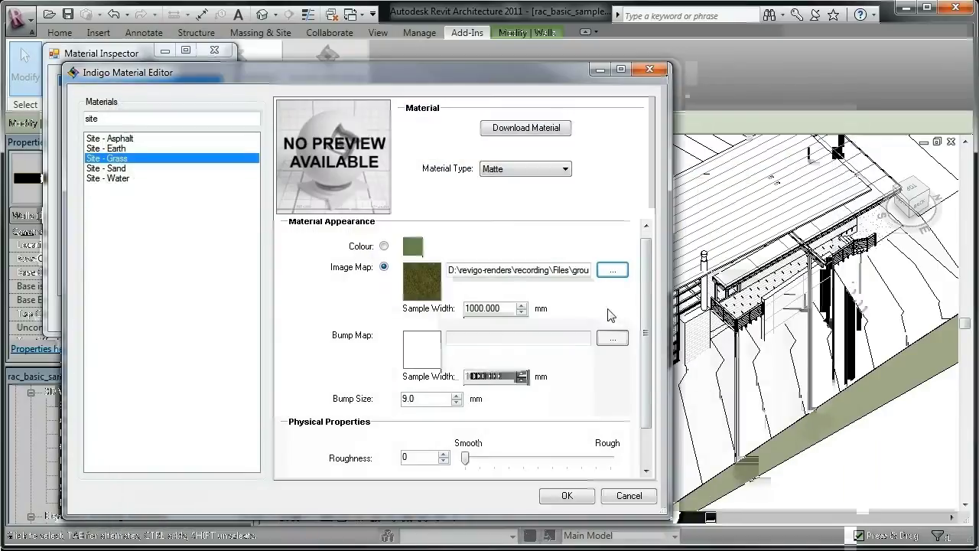
double_click(490, 309)
text(4000)
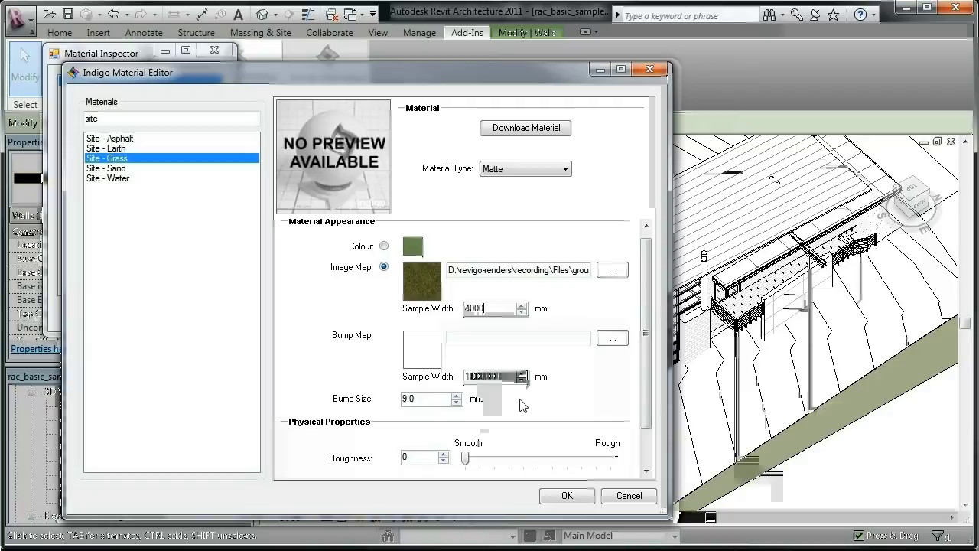
click(164, 119)
key(BackSpace)
key(BackSpace)
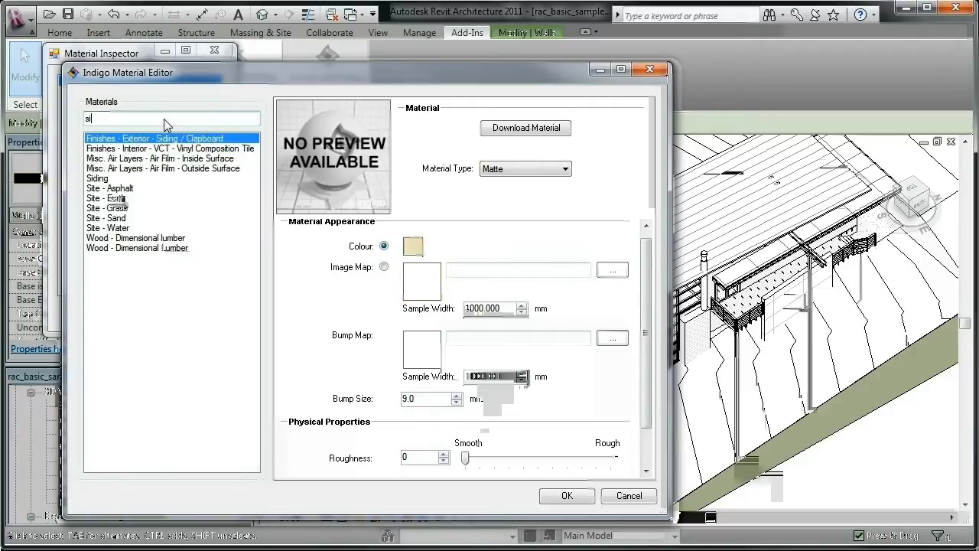
- Find the Cast-In-Place material and give it the PACKED_0_Concrete.jpg image map
key(BackSpace)
key(BackSpace)
text(cast)
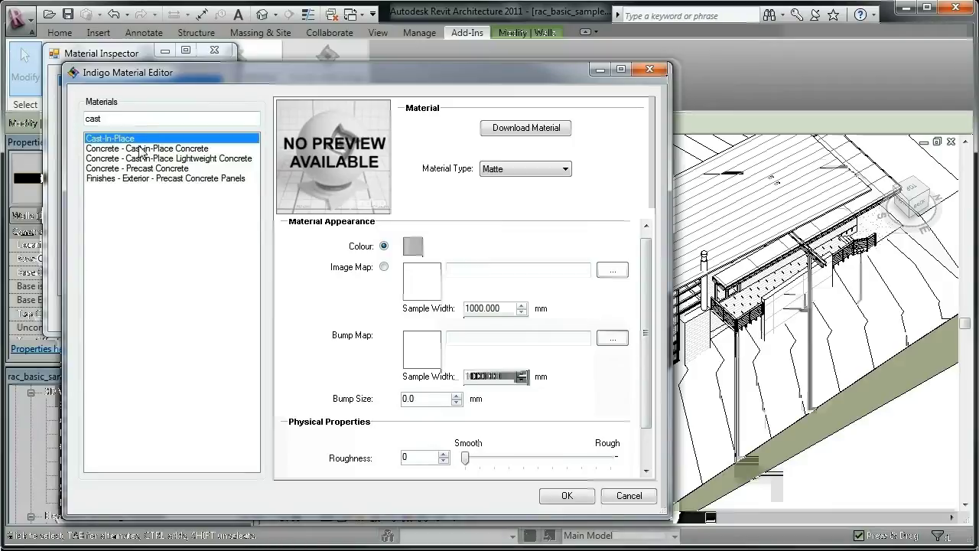
click(384, 266)
click(612, 270)
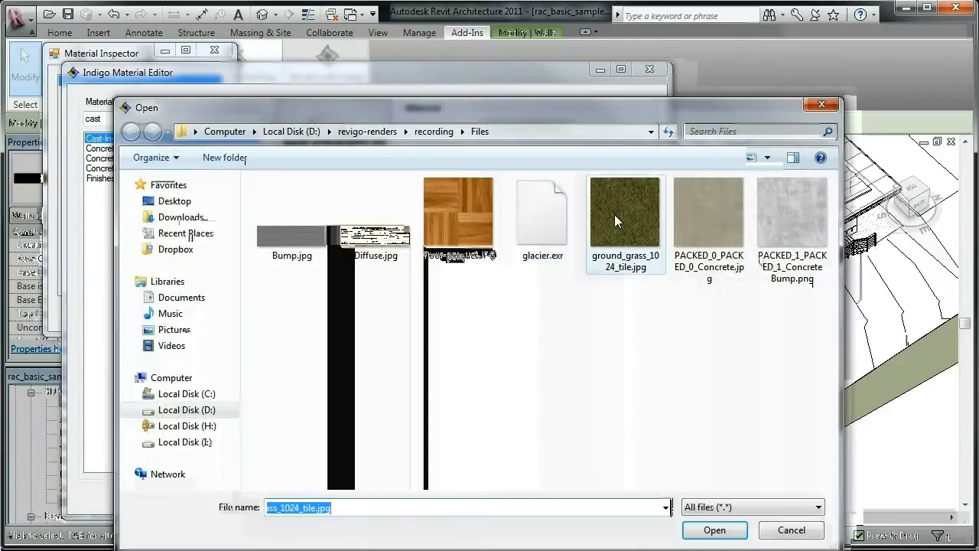
click(711, 214)
click(715, 530)
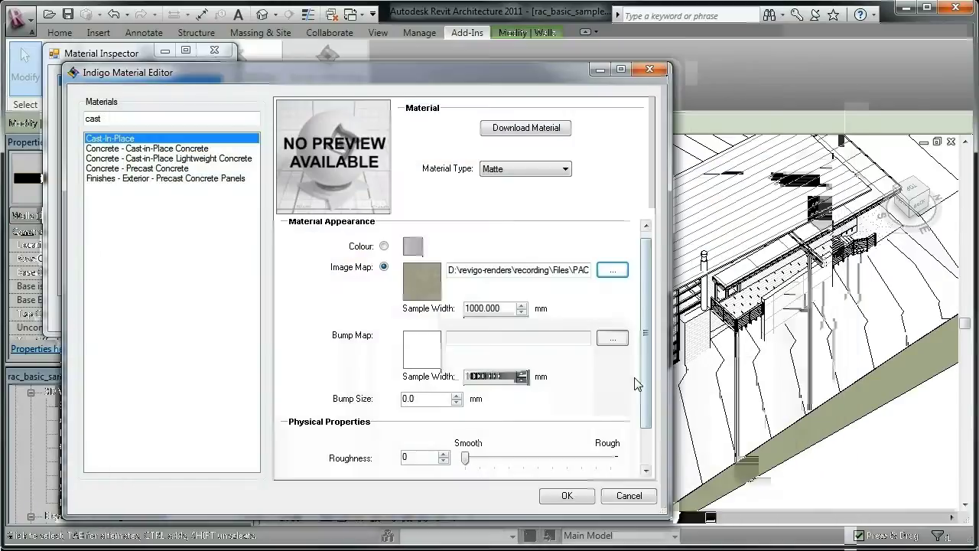
- Add a concrete bump map, set sample width to 5000 and bump size 6.0
click(616, 338)
click(773, 224)
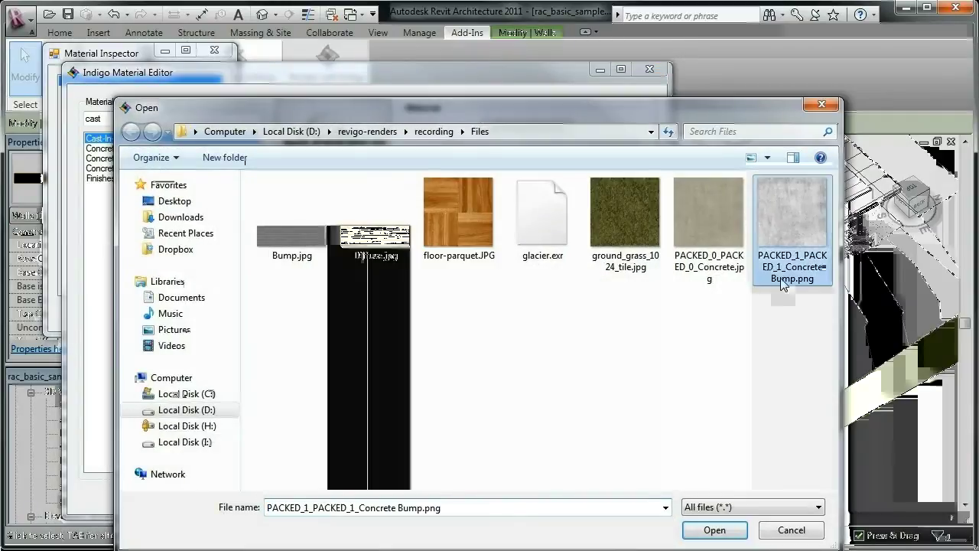
click(715, 530)
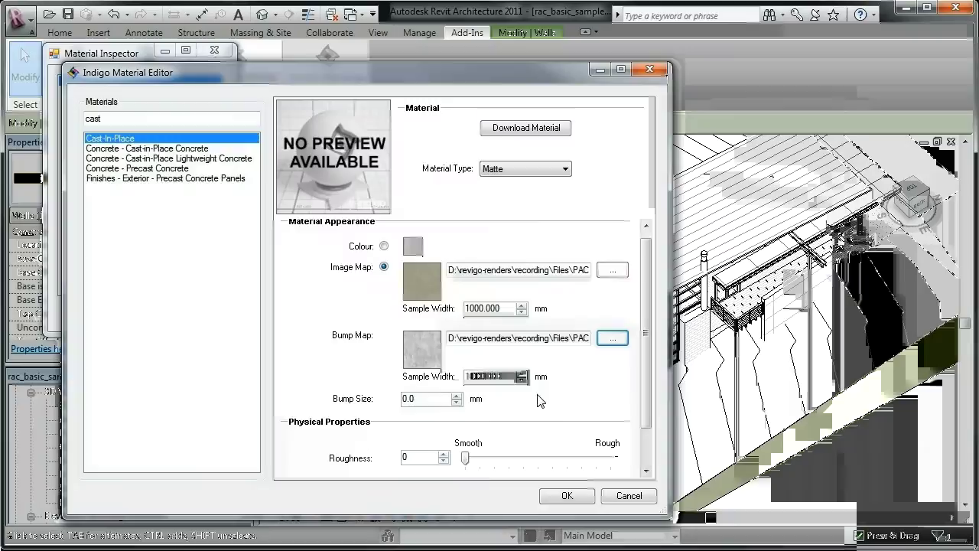
drag(502, 309, 451, 310)
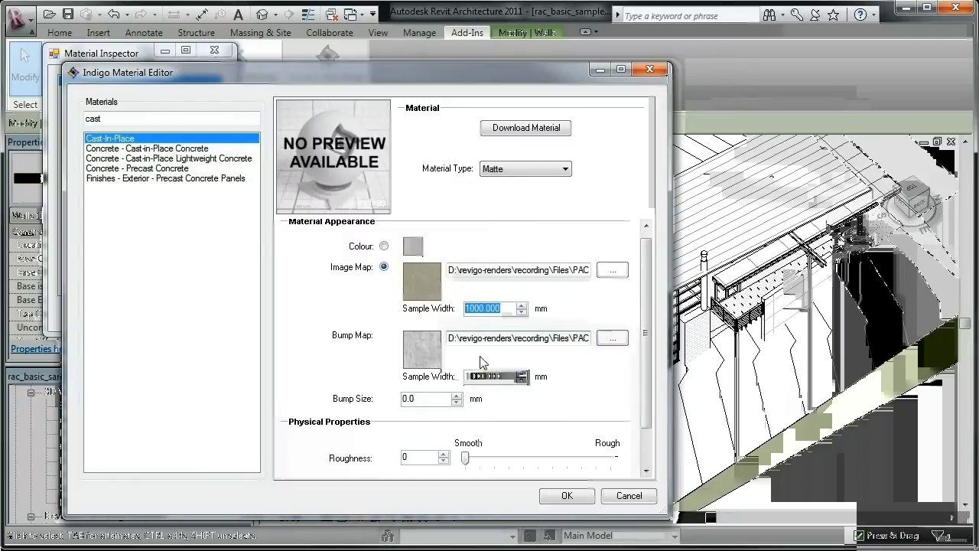
text(5)
text(50)
click(450, 399)
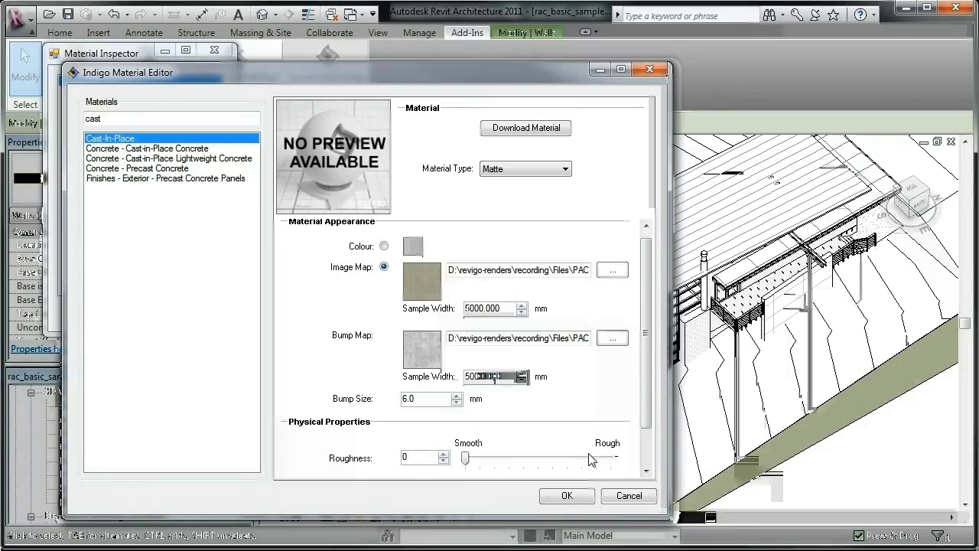
- Make the concrete a Glossy material with smoothness raised to 53%
click(564, 168)
click(536, 188)
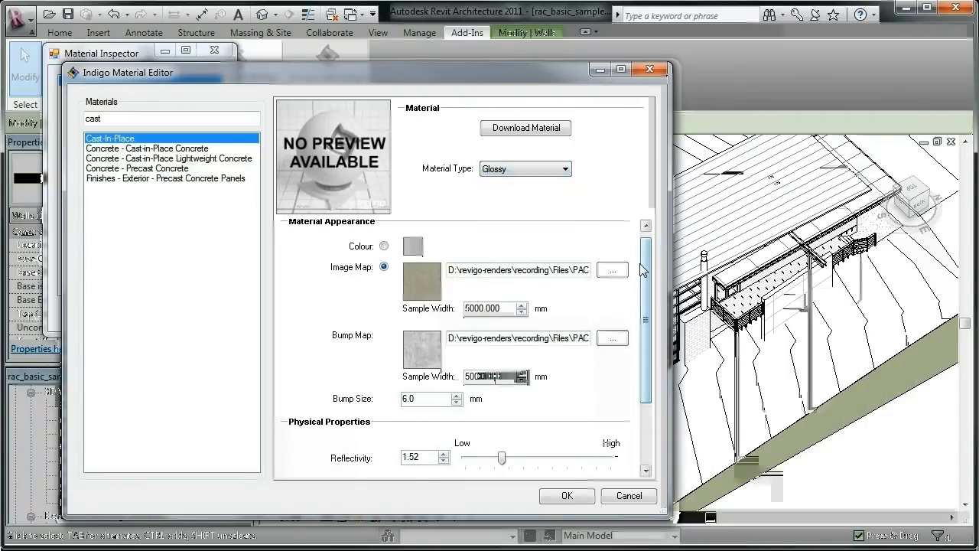
scroll(643, 269, down, 3)
drag(502, 364, 473, 365)
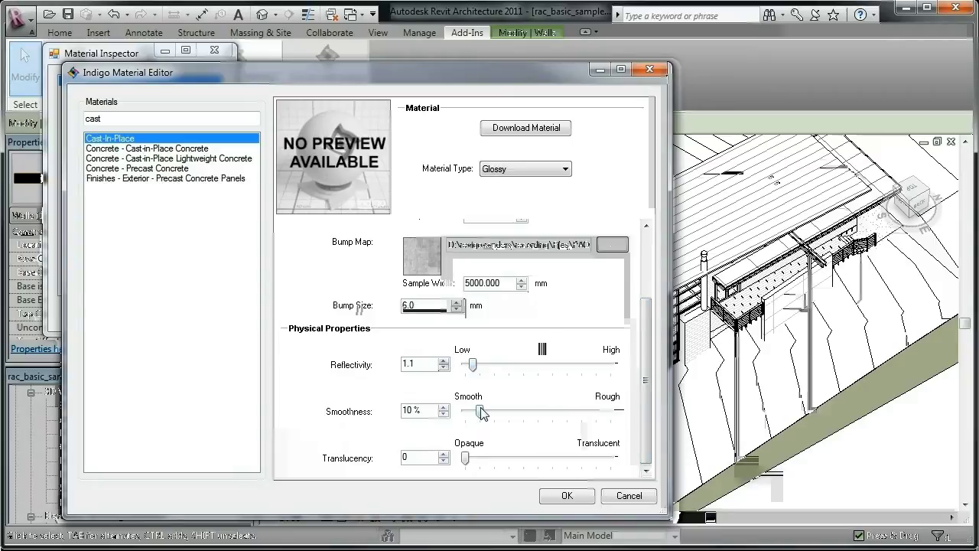
drag(481, 412, 544, 412)
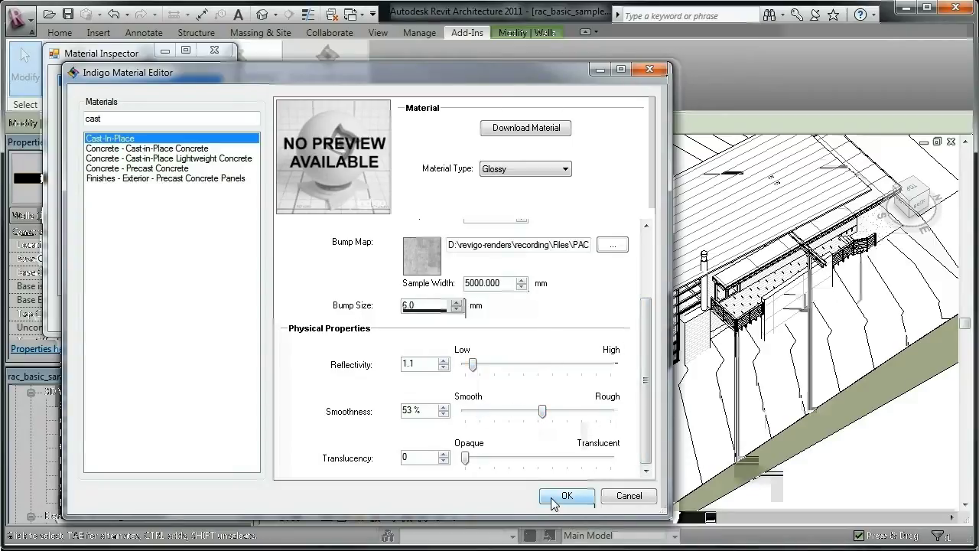
- Apply the concrete material changes and close the Material Inspector
click(566, 495)
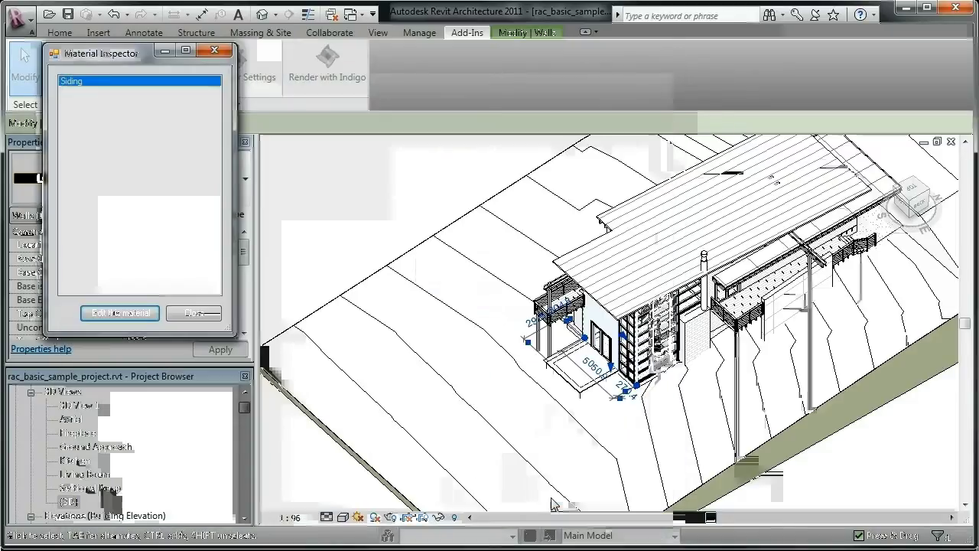
click(201, 313)
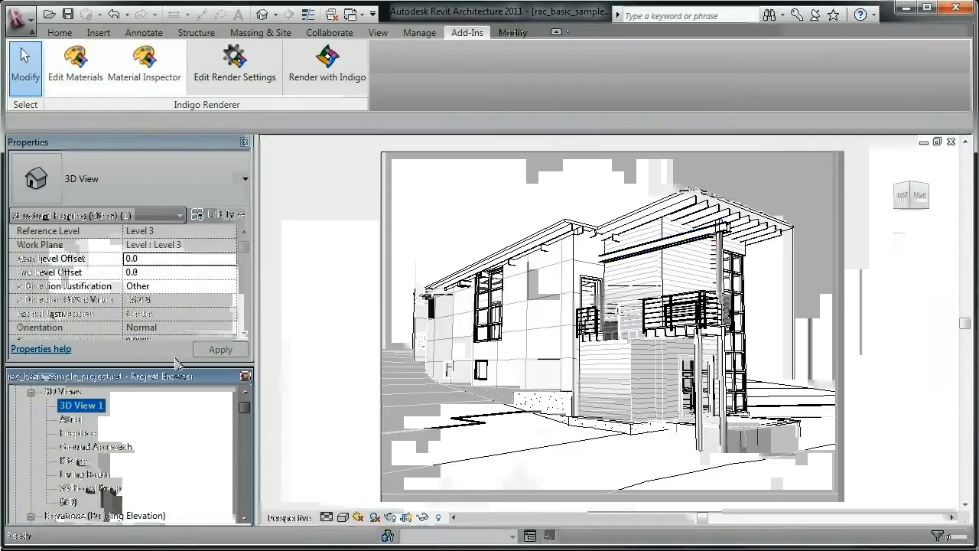
drag(243, 251, 246, 297)
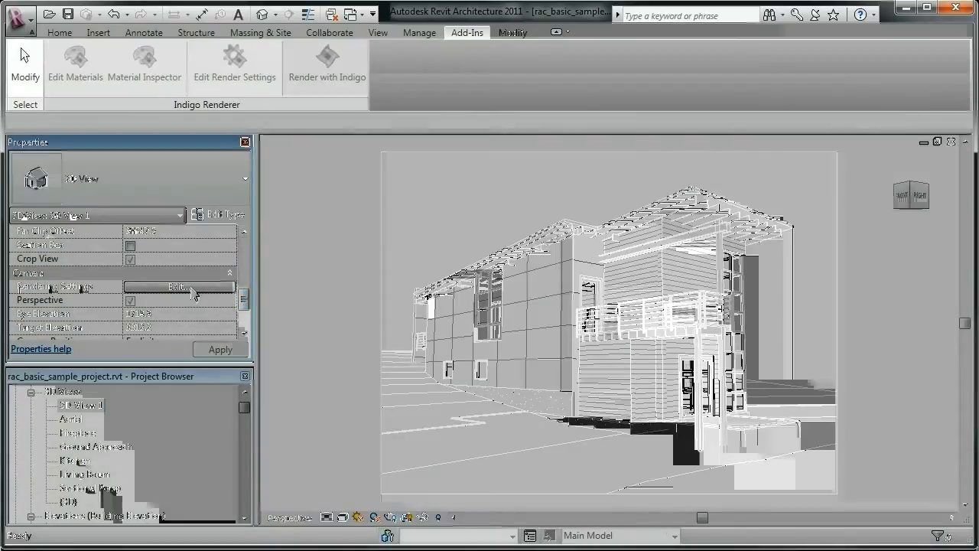
- Switch the 3D View 1 sun settings to a Still solar study
click(227, 290)
click(571, 228)
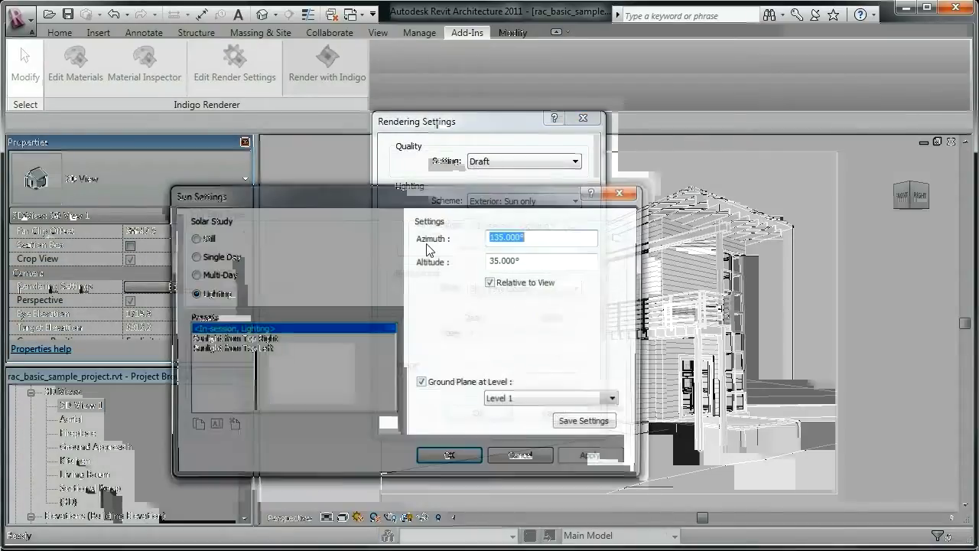
click(193, 238)
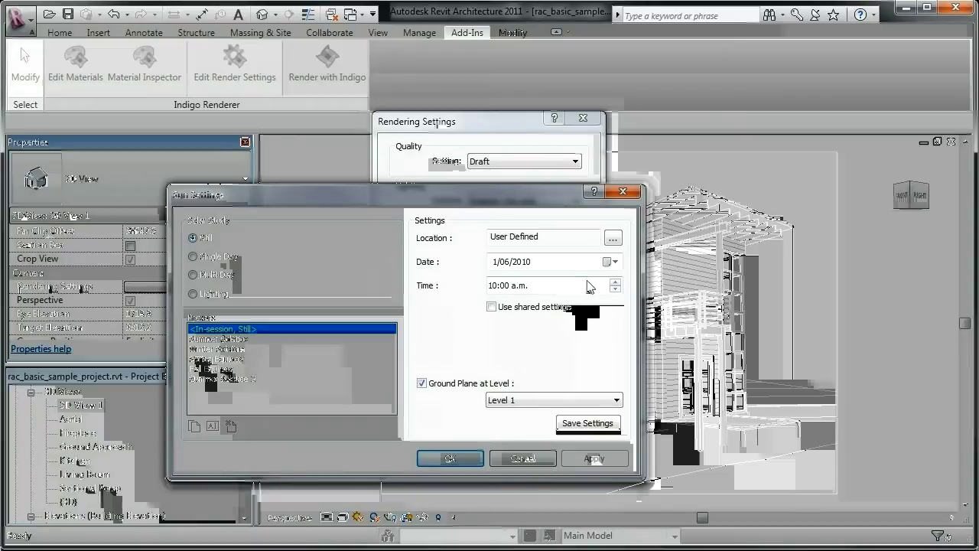
- Set the project location to Wellington, New Zealand
click(613, 239)
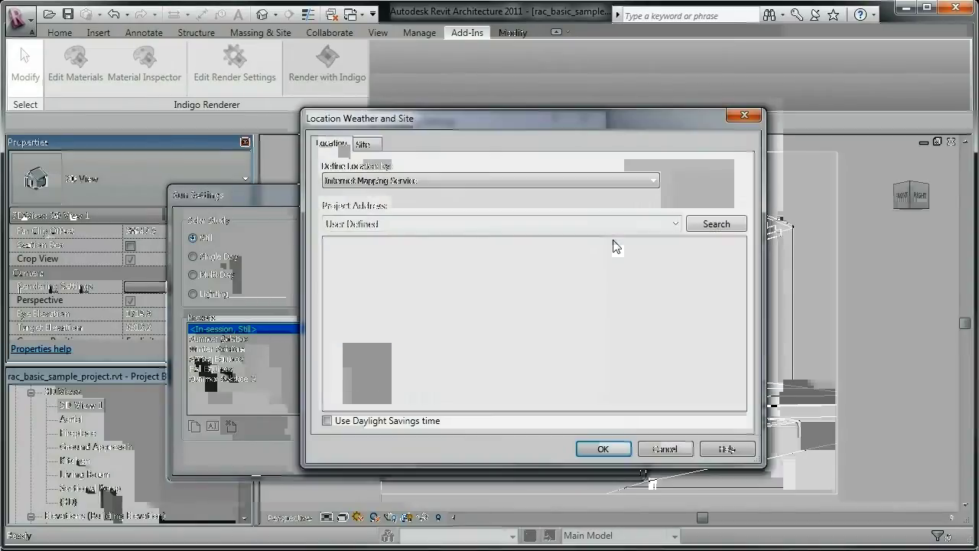
text(W)
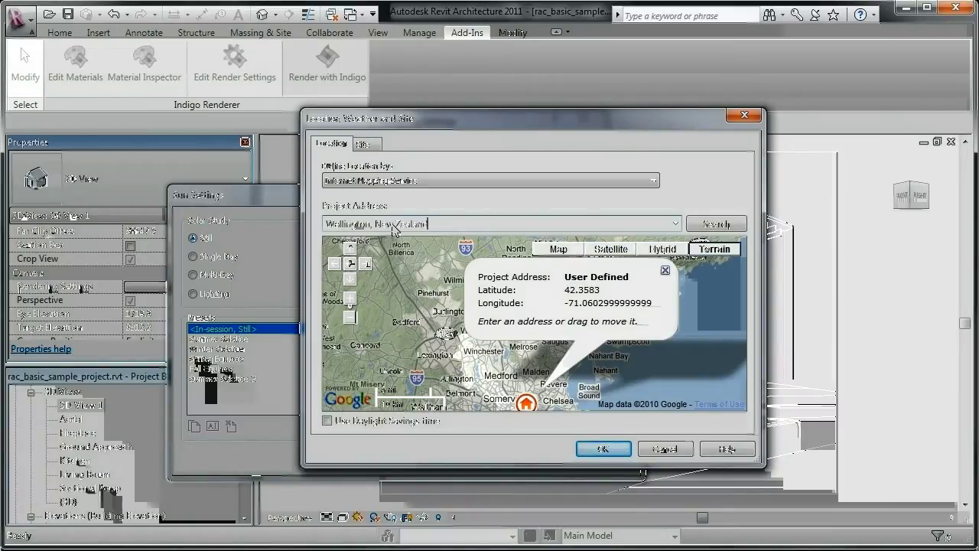
text(ellington, New Zealand)
key(Return)
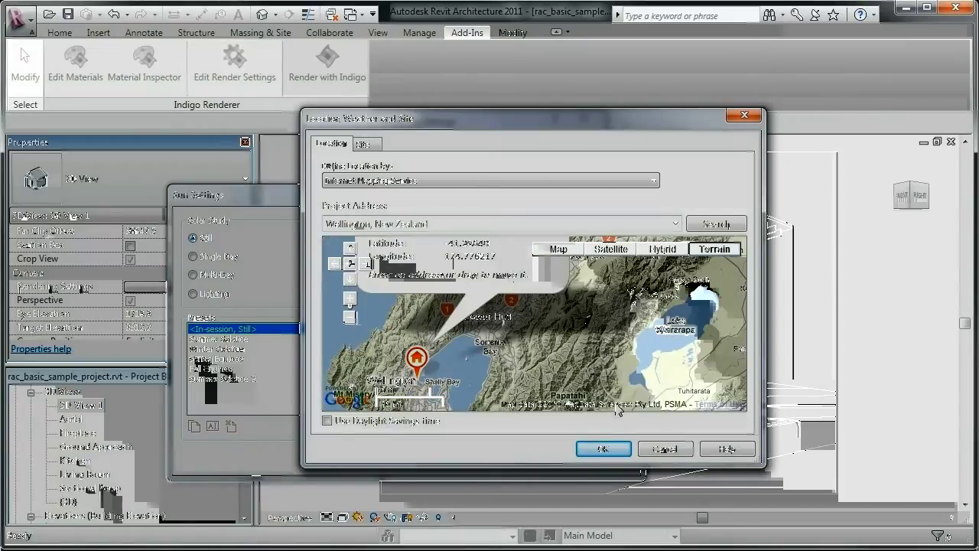
click(620, 450)
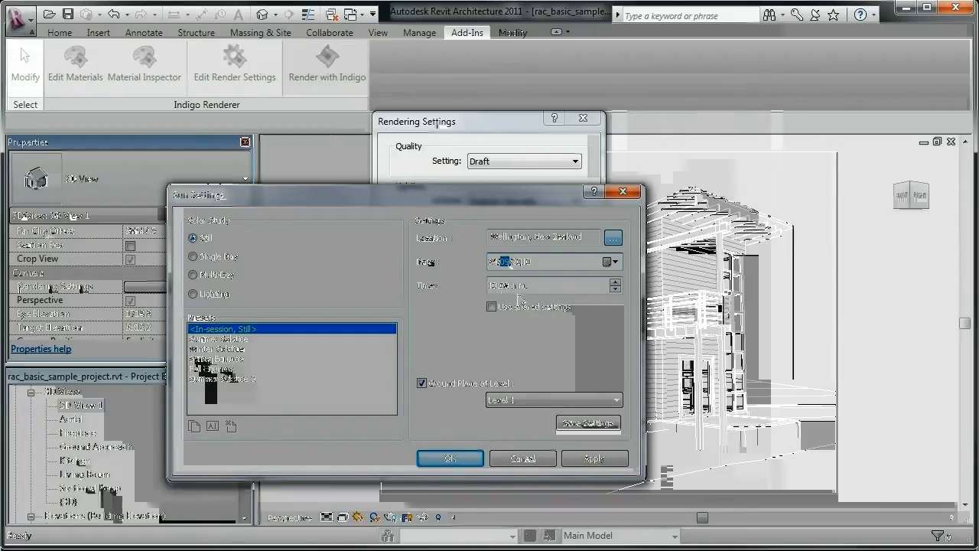
- Set the sun time to 4:00 p.m. and close the sun and rendering settings
click(494, 286)
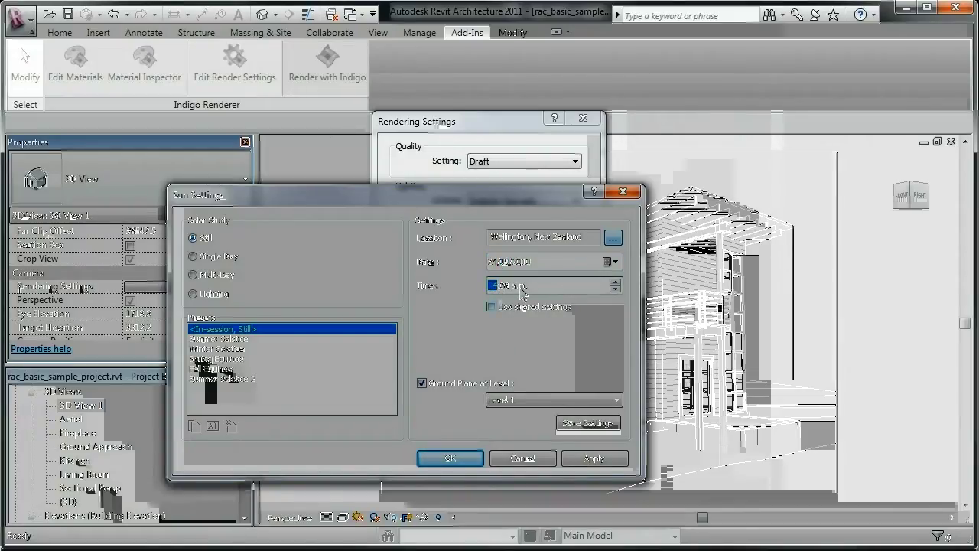
text(4)
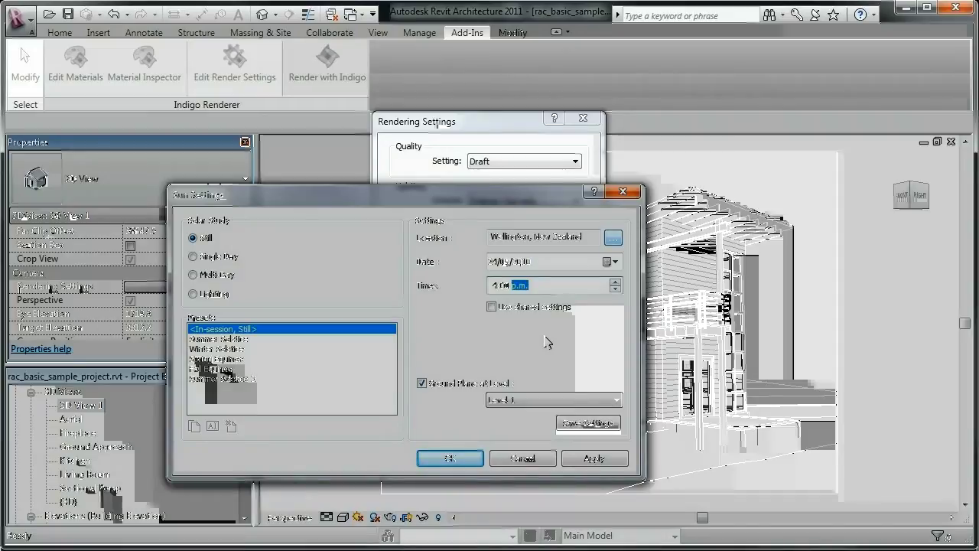
click(610, 465)
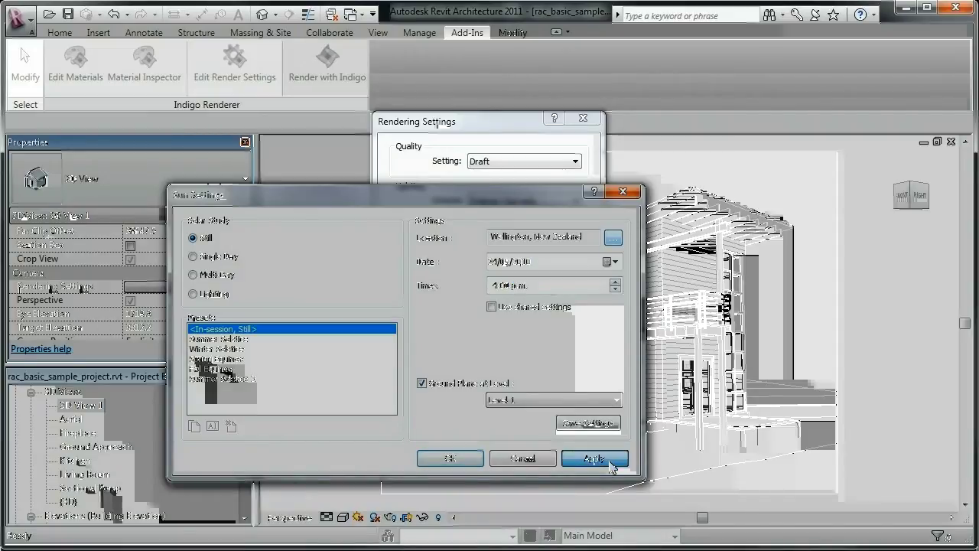
click(463, 464)
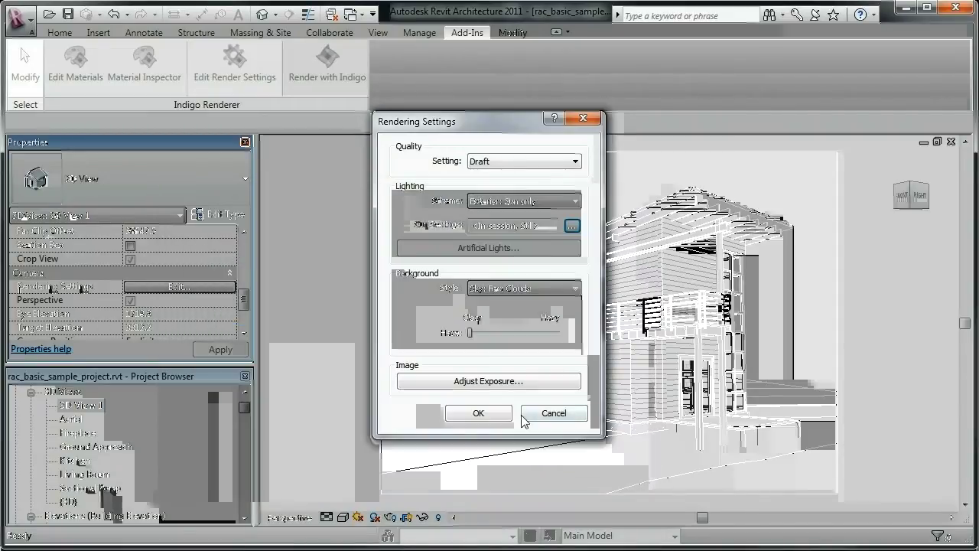
click(490, 420)
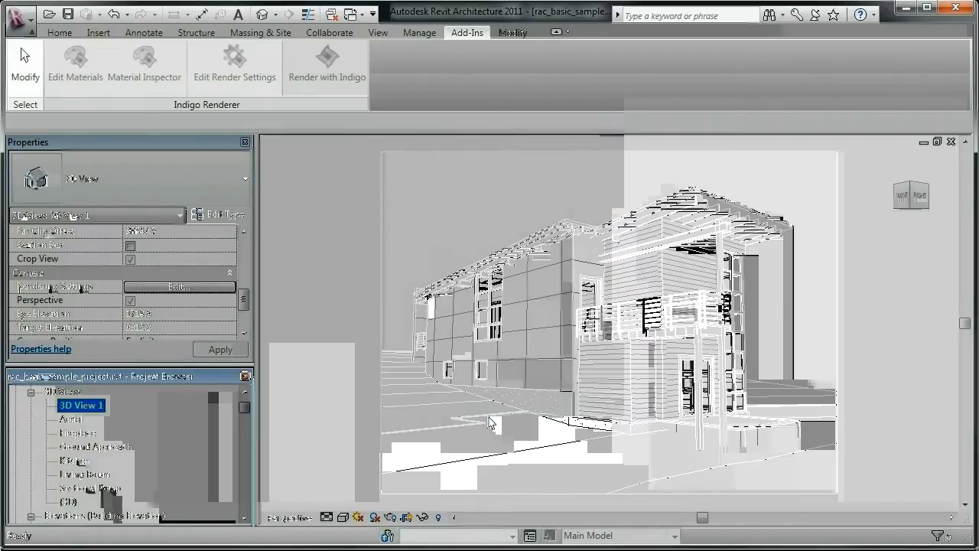
- Turn on shadows in 3D View 1 from the view control bar
click(380, 518)
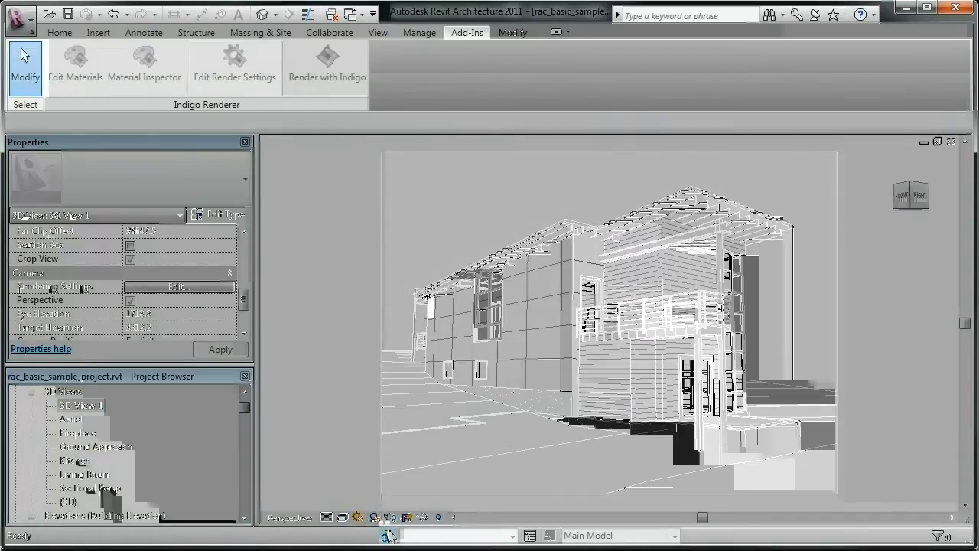
click(374, 518)
click(400, 504)
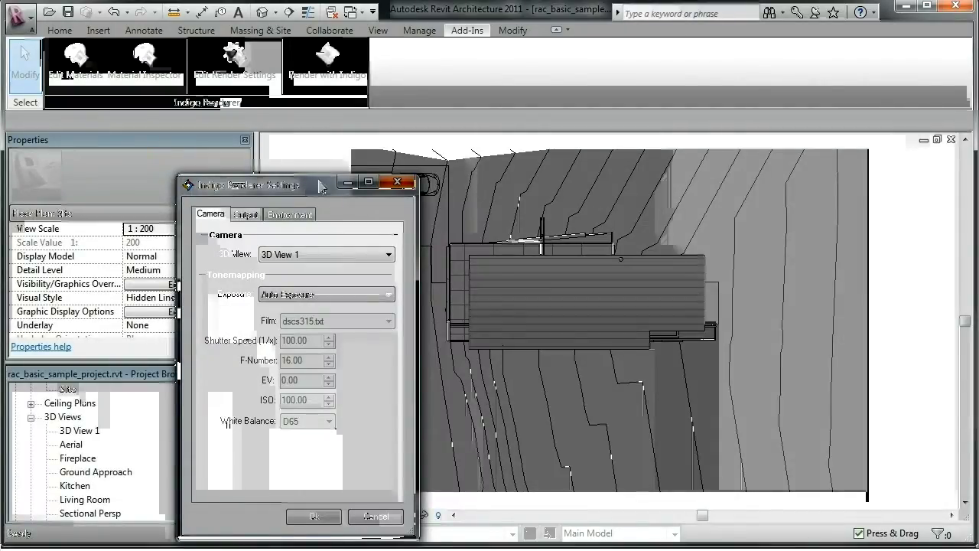
- Switch the Indigo environment to 'Environment map (from image)' and load glacier.exr as the map
drag(320, 185, 476, 120)
click(447, 150)
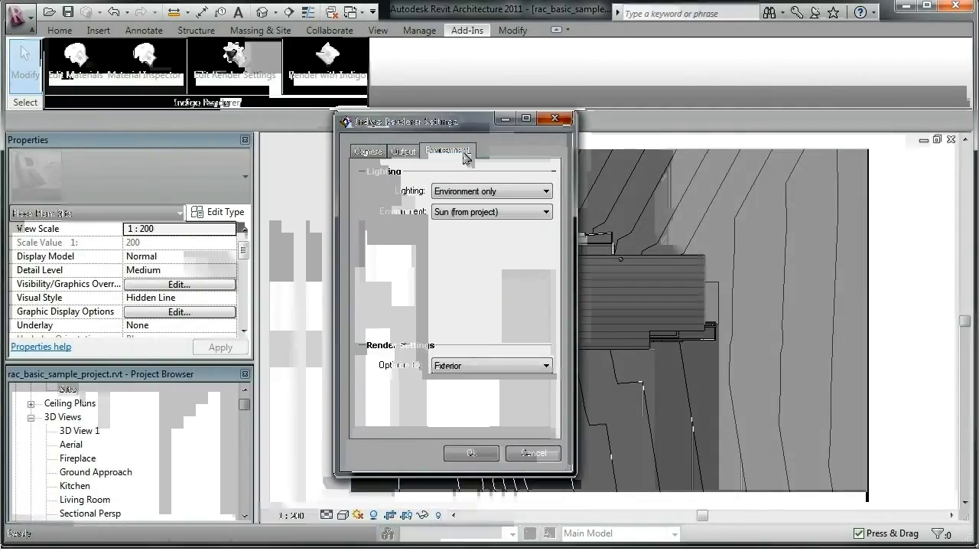
click(515, 215)
click(490, 236)
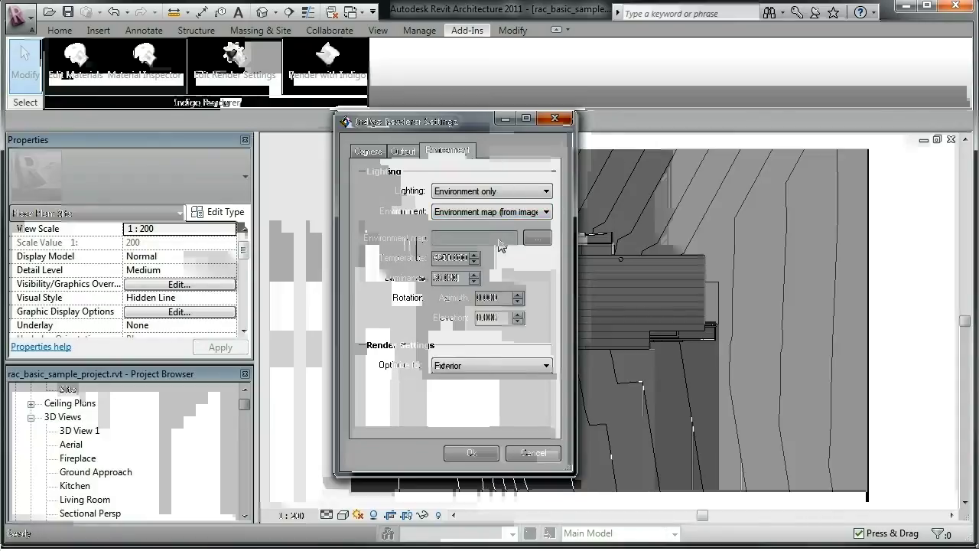
click(539, 240)
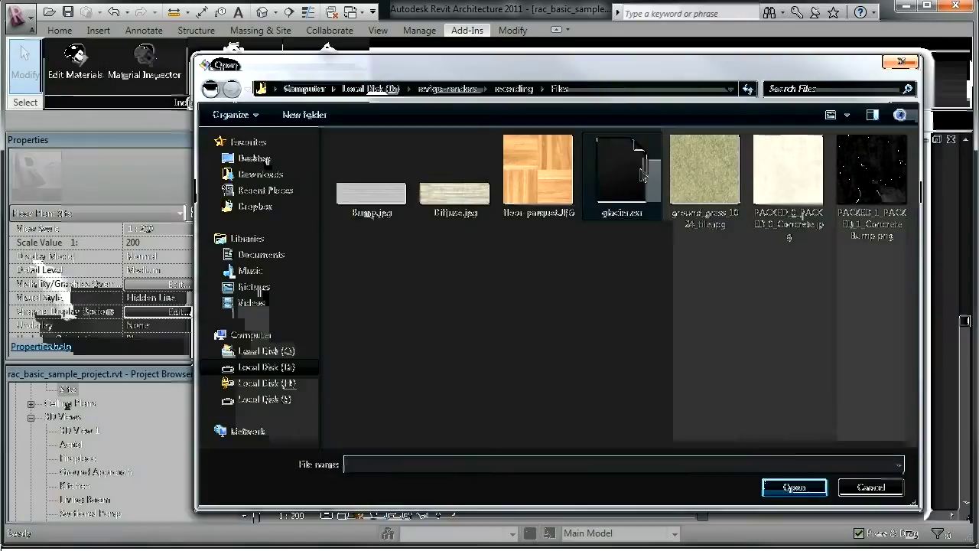
click(643, 175)
click(794, 488)
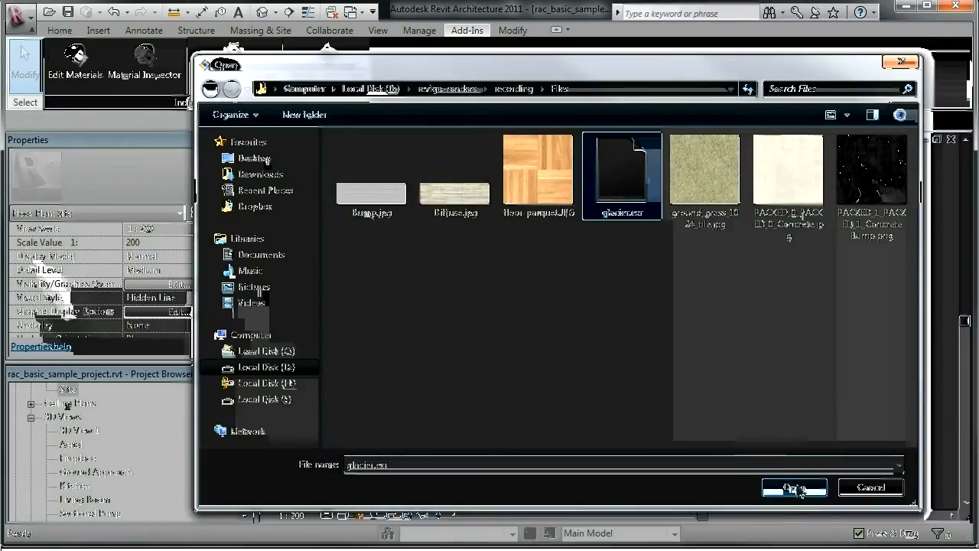